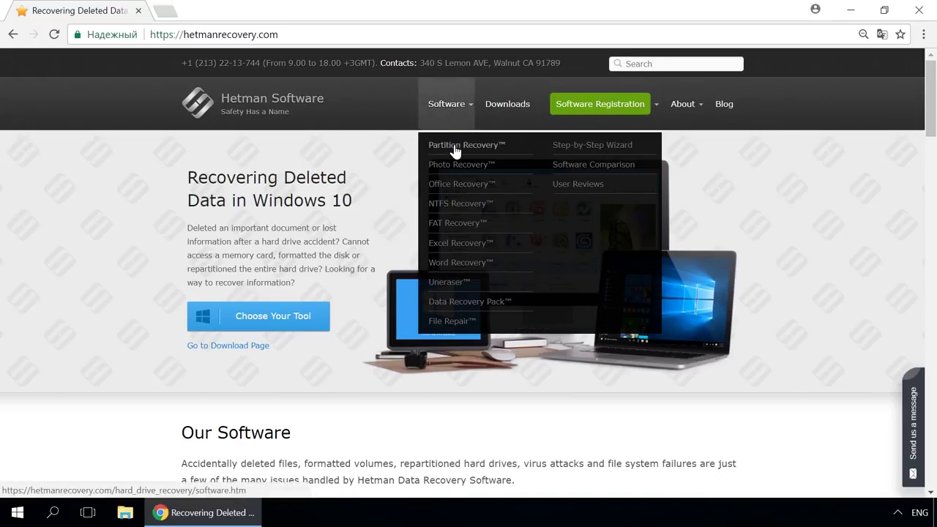
Open the Partition Recovery product page, then browse the Hetman Software blog.
left_click(453, 150)
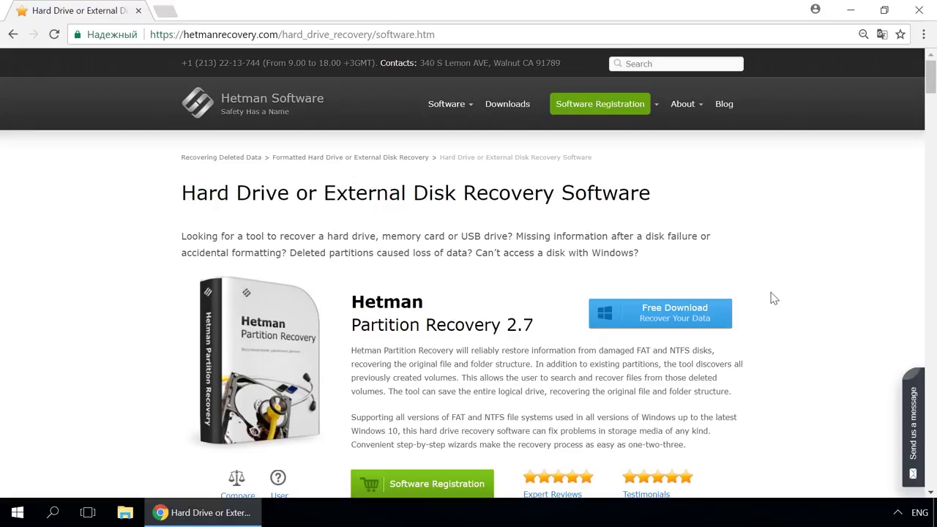
left_click(720, 104)
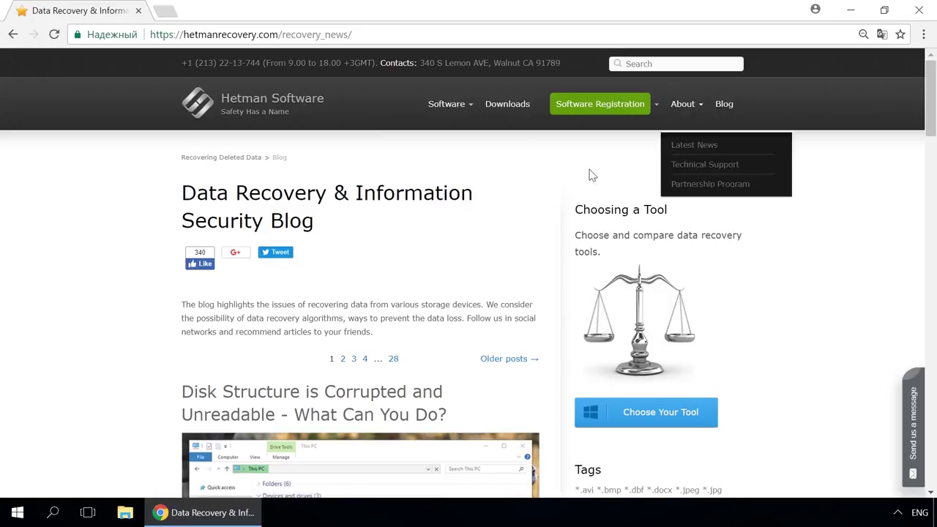
scroll(485, 232, "down", 2)
scroll(485, 232, "down", 3)
scroll(486, 231, "down", 3)
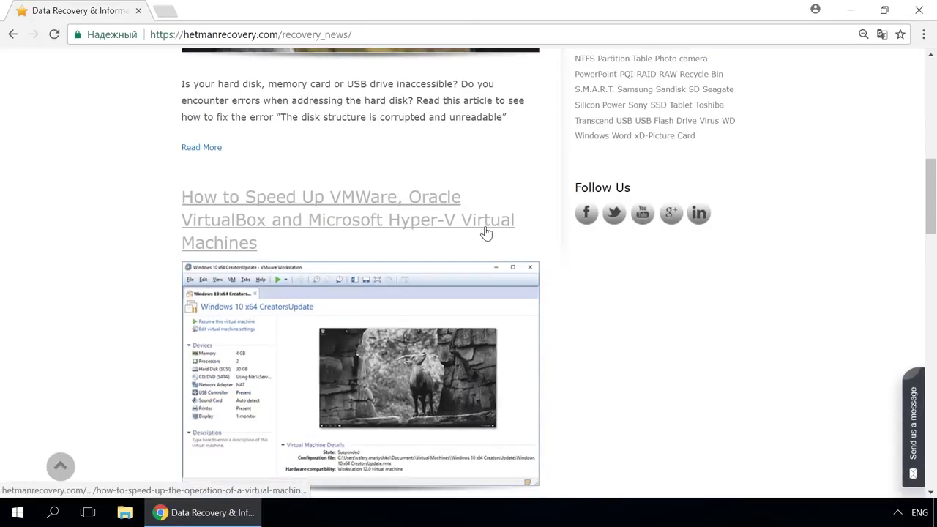
scroll(485, 231, "down", 3)
scroll(476, 223, "down", 3)
Open the Storage Space article and bring up its 'Send us a message' form.
left_click(462, 214)
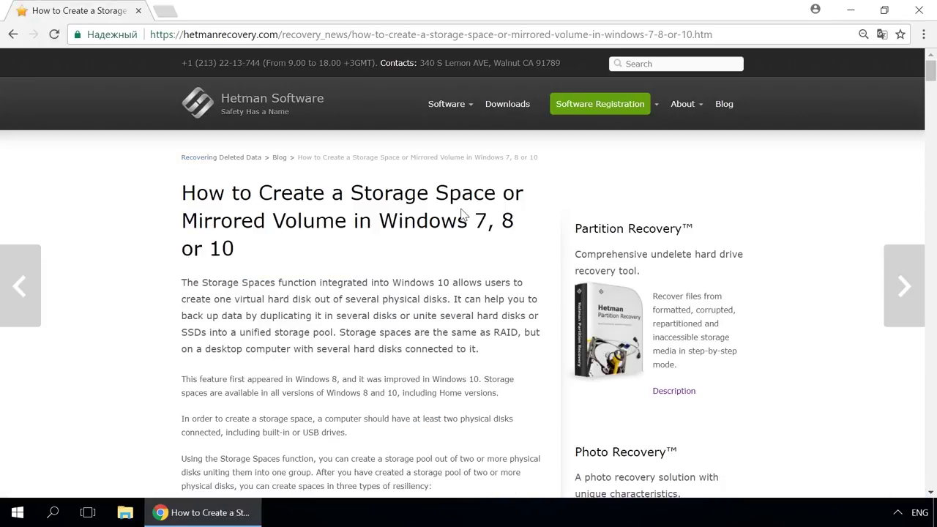
scroll(462, 213, "down", 3)
scroll(462, 213, "down", 3)
scroll(461, 213, "down", 2)
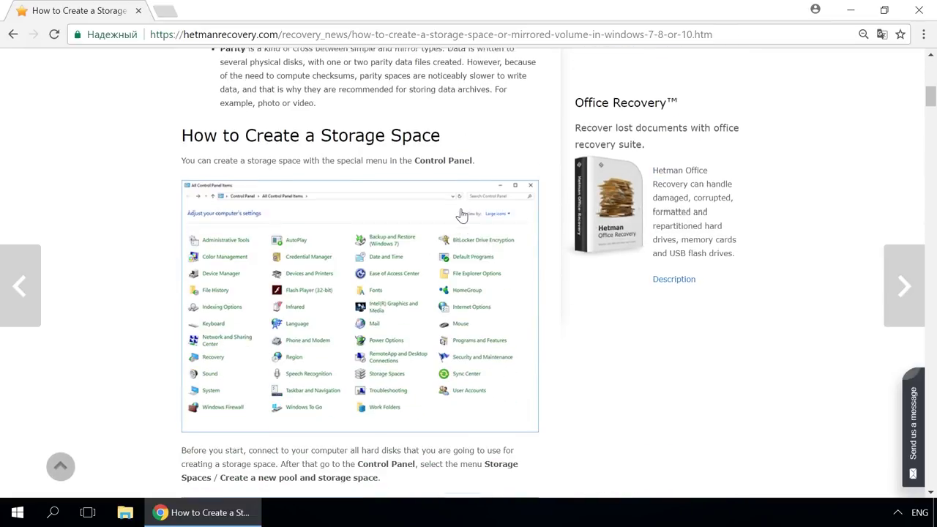
scroll(461, 213, "down", 2)
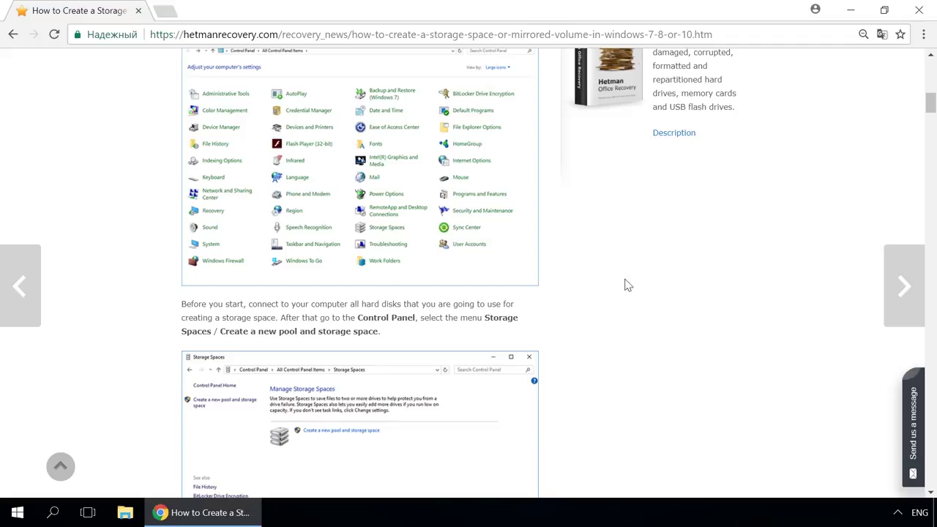
left_click(915, 413)
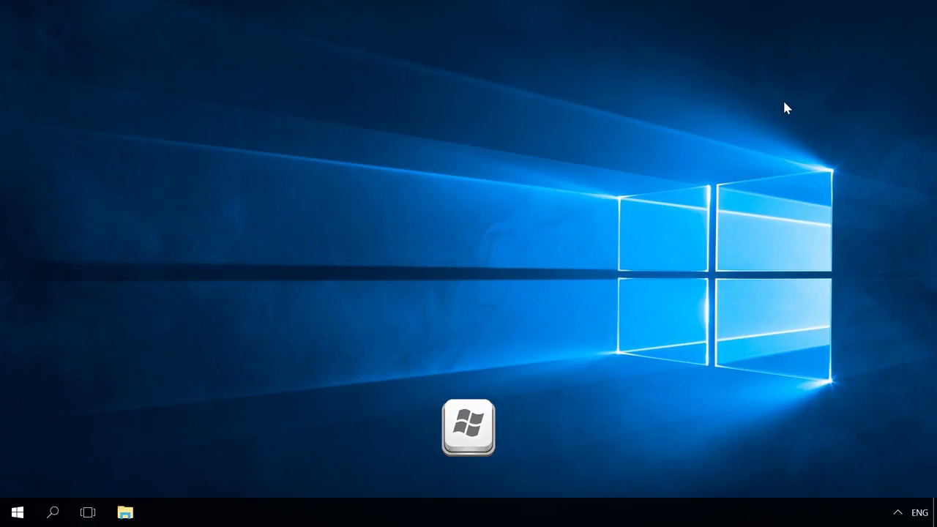
key("super")
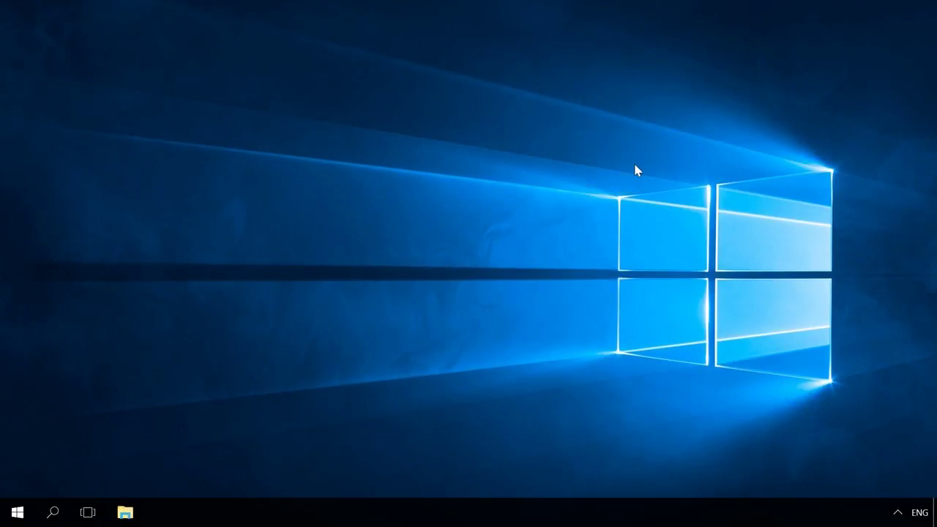
key("super+x")
key("super+Pause")
key("super+r")
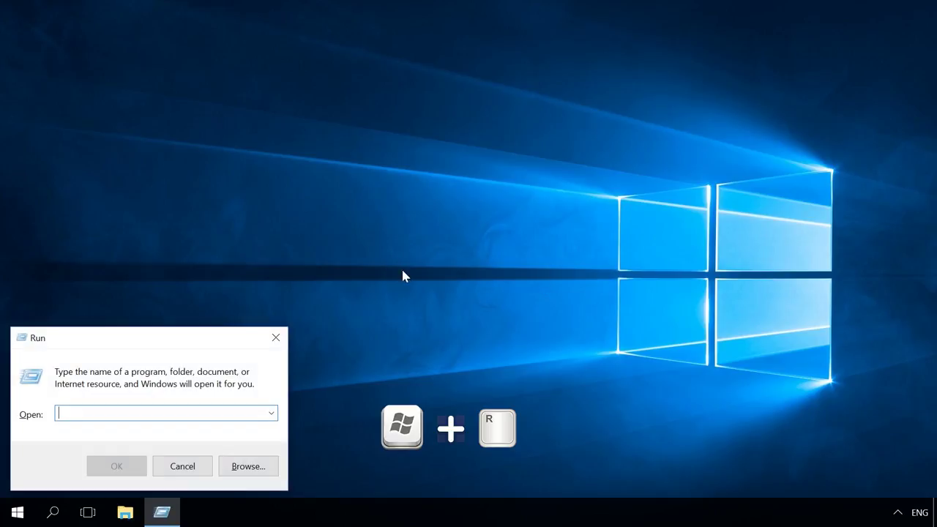
type("r")
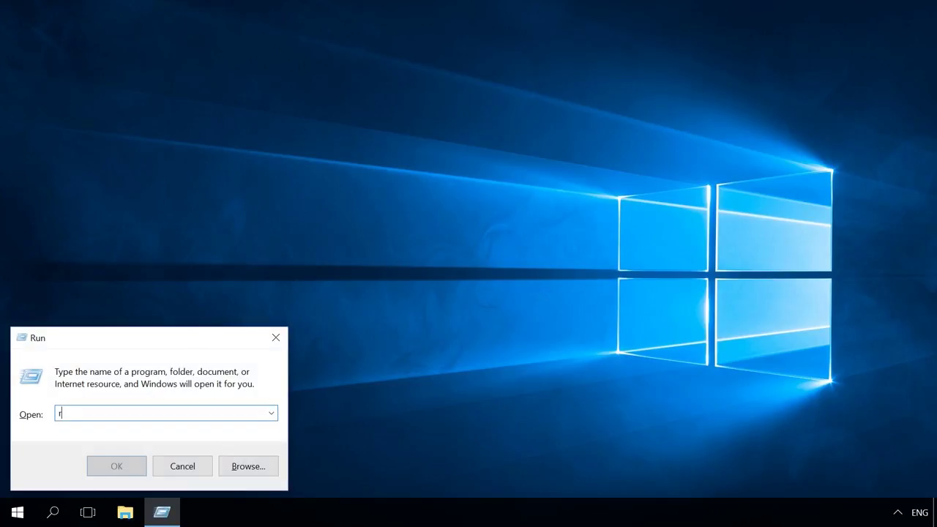
type("eged")
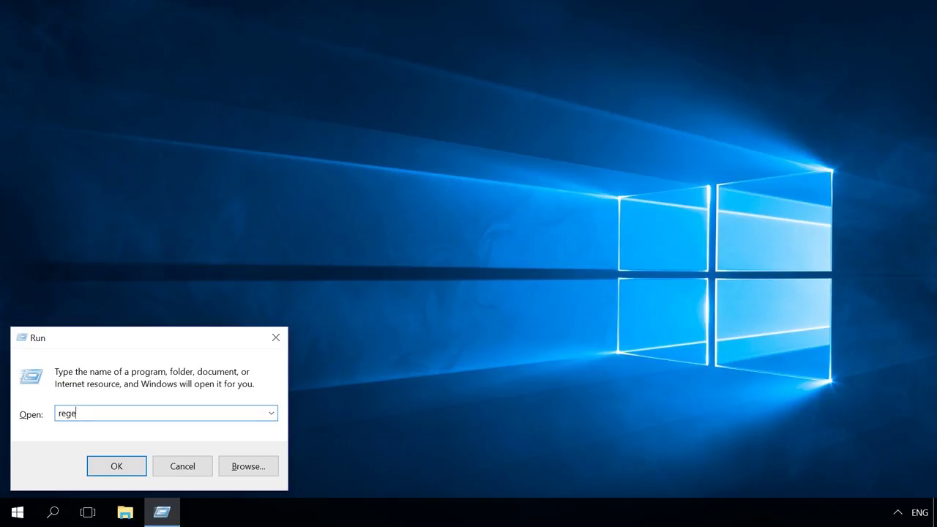
type("it")
left_click(113, 464)
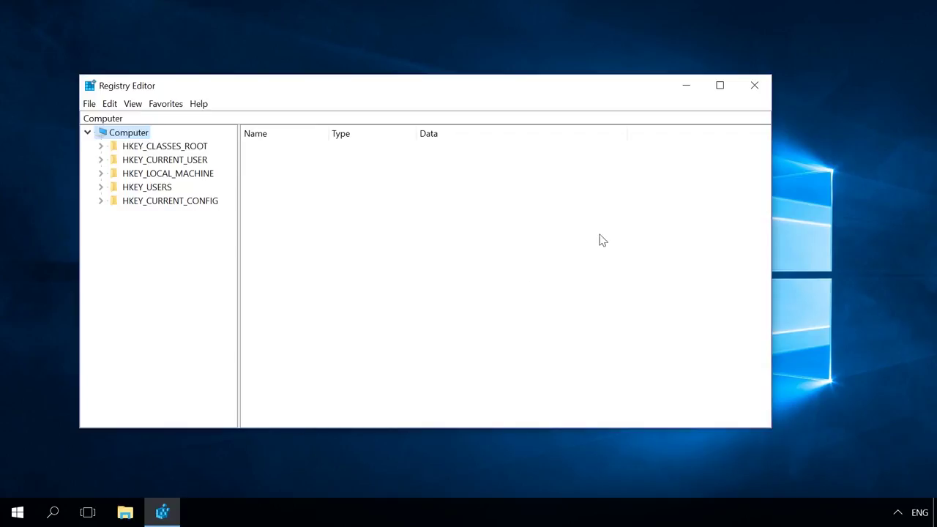
left_click(754, 85)
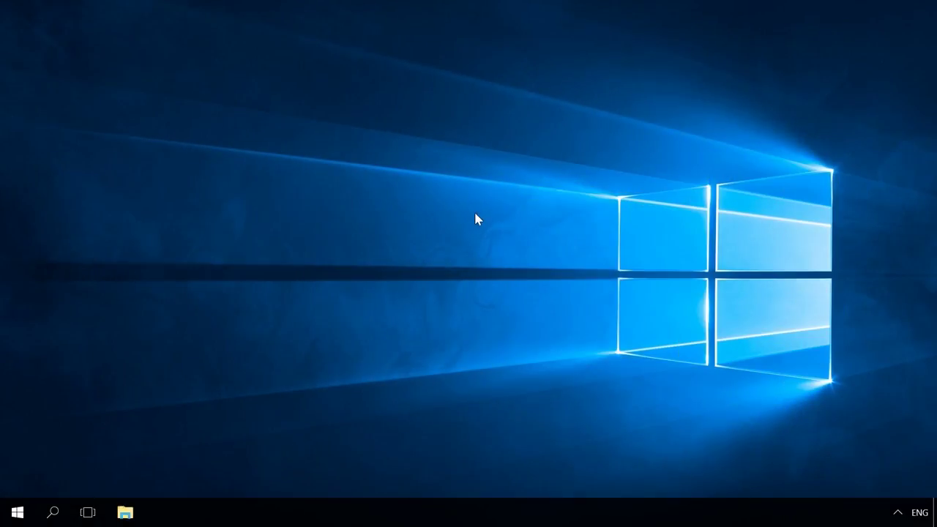
Open Task Manager with more details, then use Task View to switch to Chrome.
key("ctrl+shift+Escape")
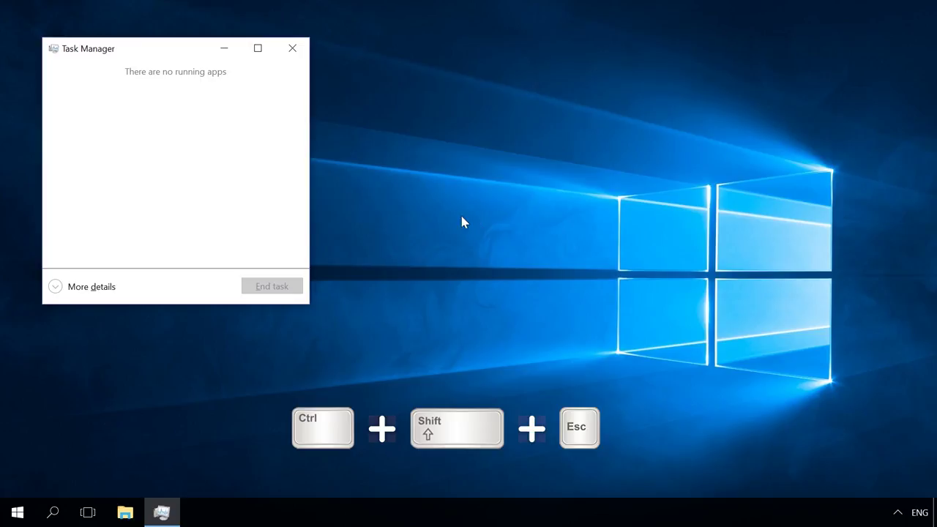
left_click(102, 289)
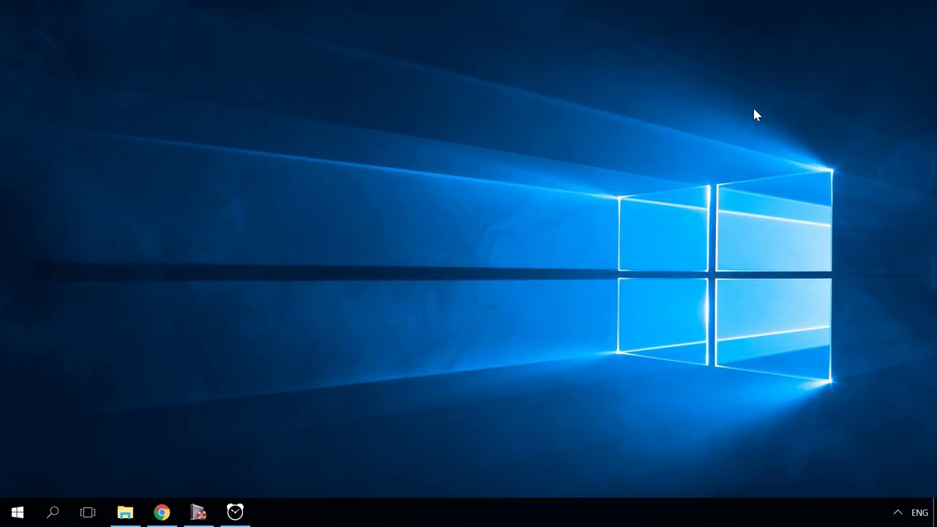
key("super+Tab")
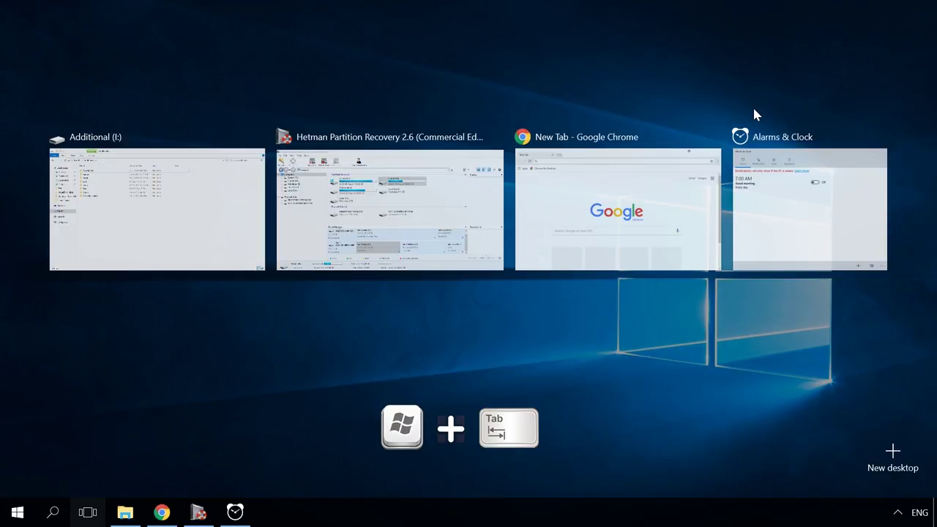
mouse_move(617, 210)
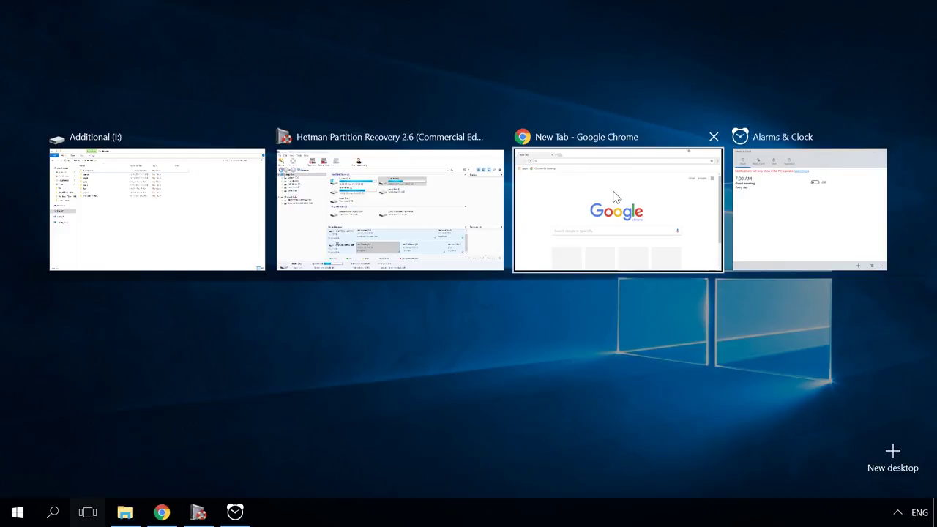
left_click(613, 196)
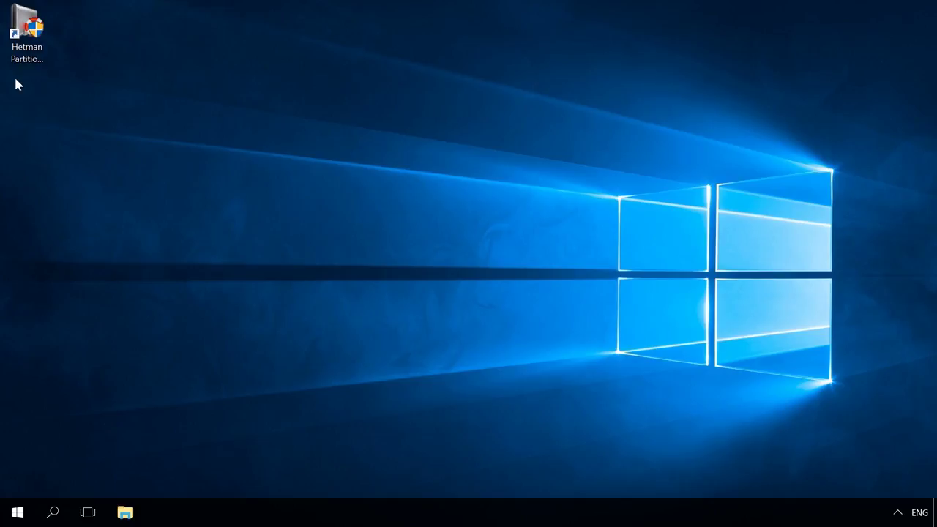
key("super+plus")
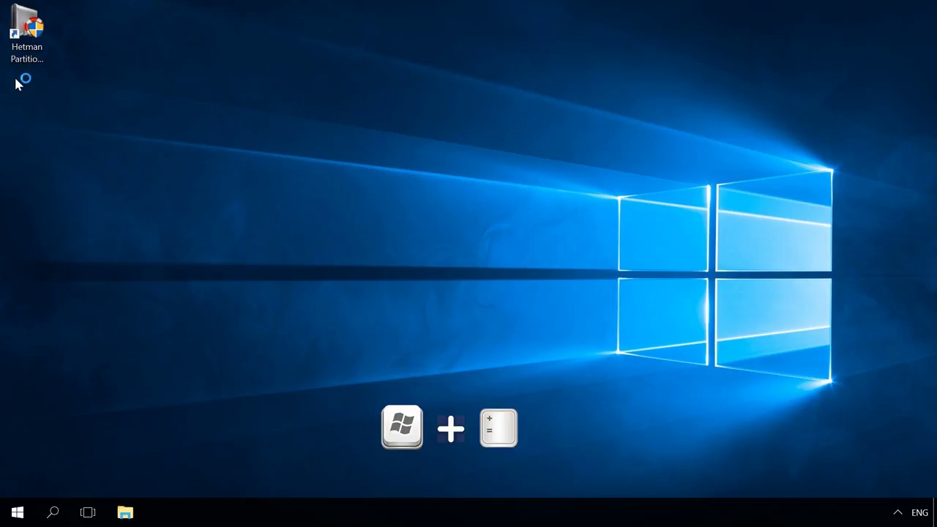
key("super+plus")
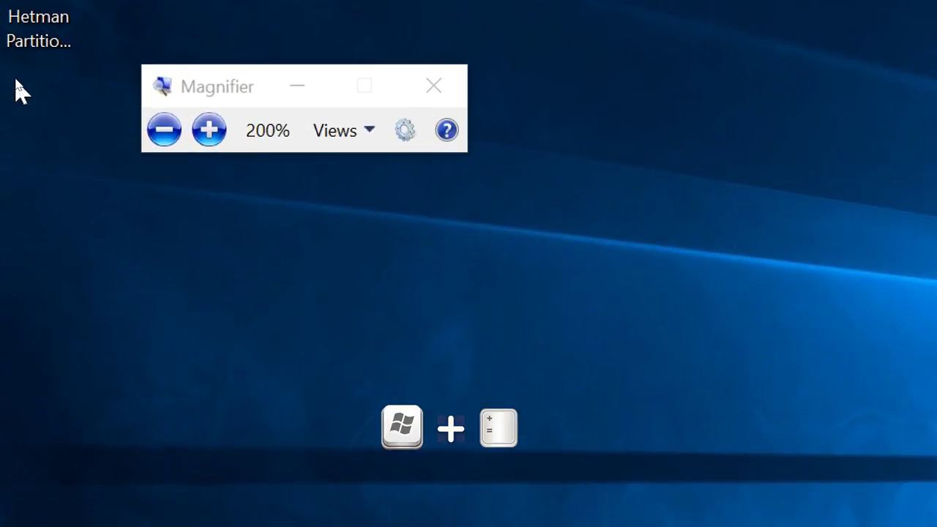
key("super+plus")
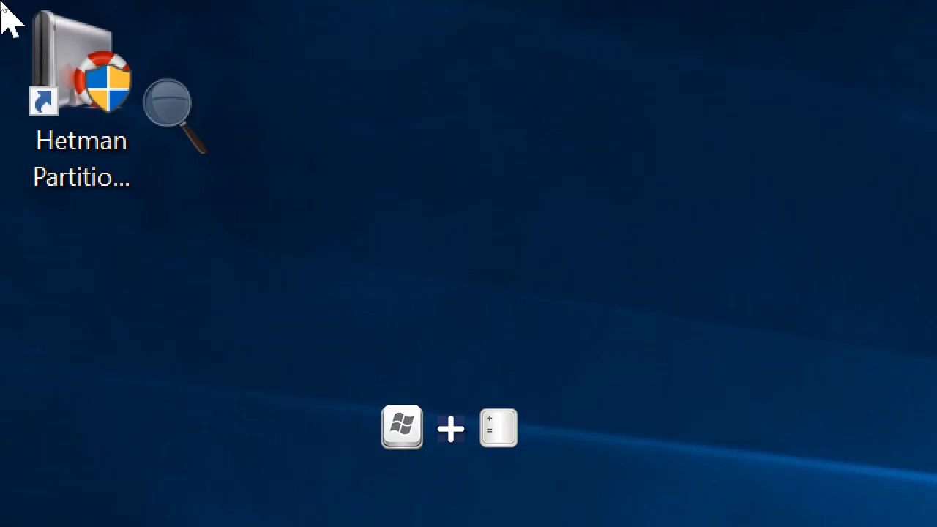
key("super+minus")
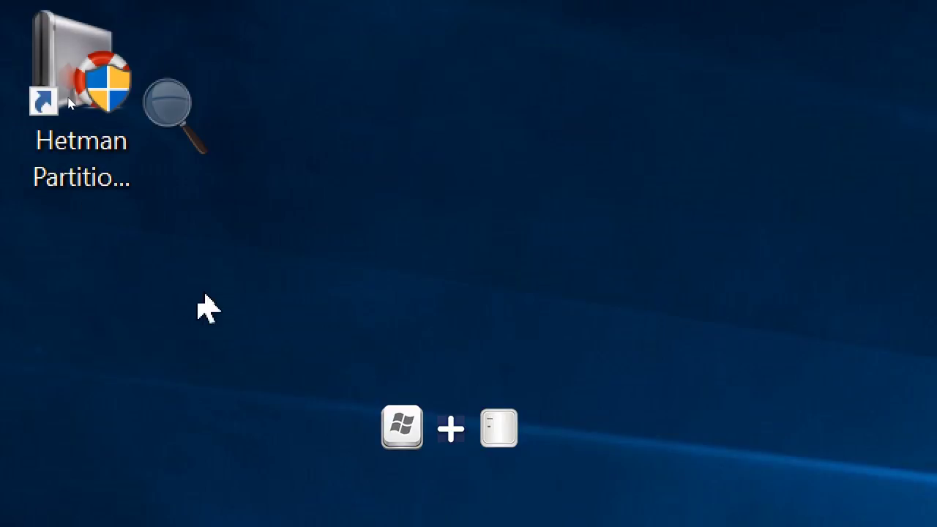
key("super+minus")
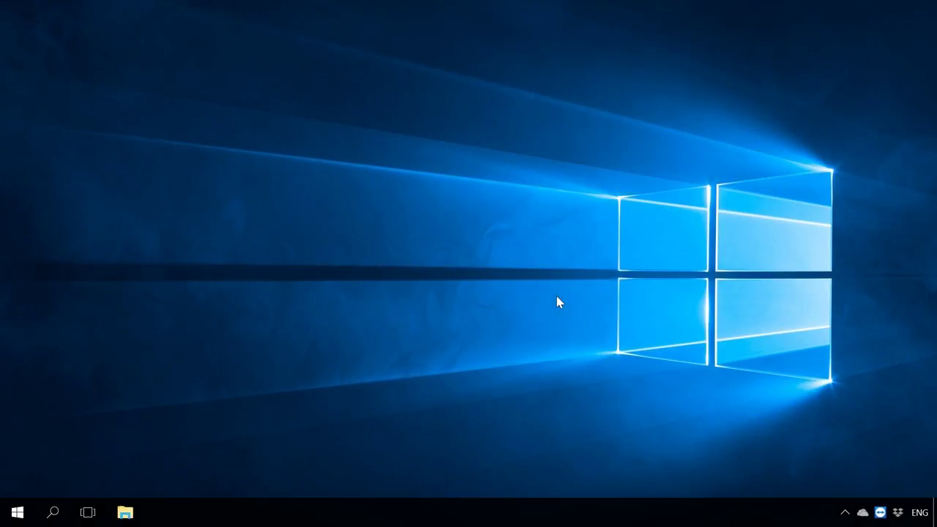
key("super+b")
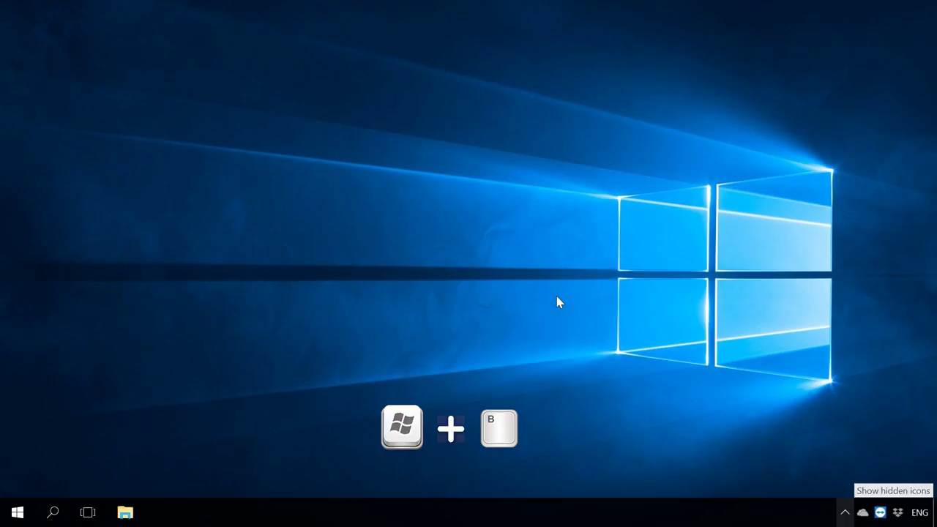
key("Right")
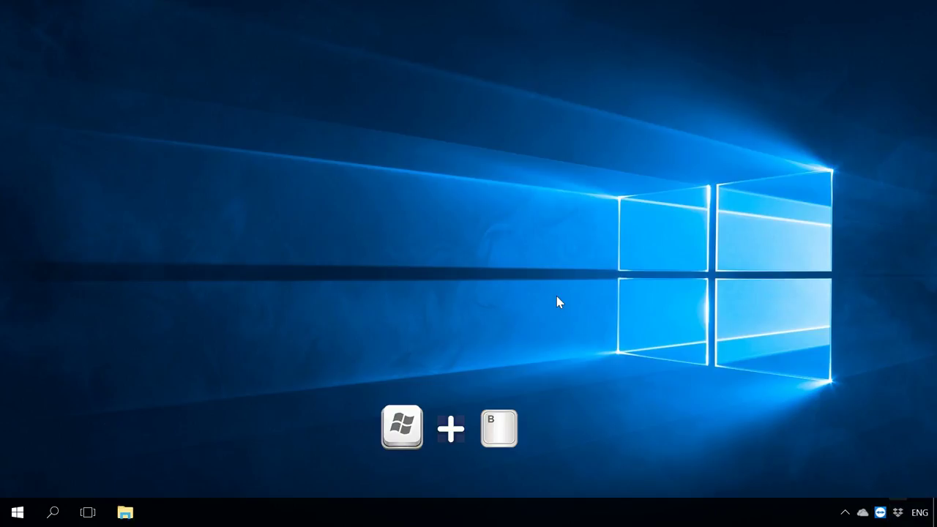
key("Left")
key("Left")
key("Return")
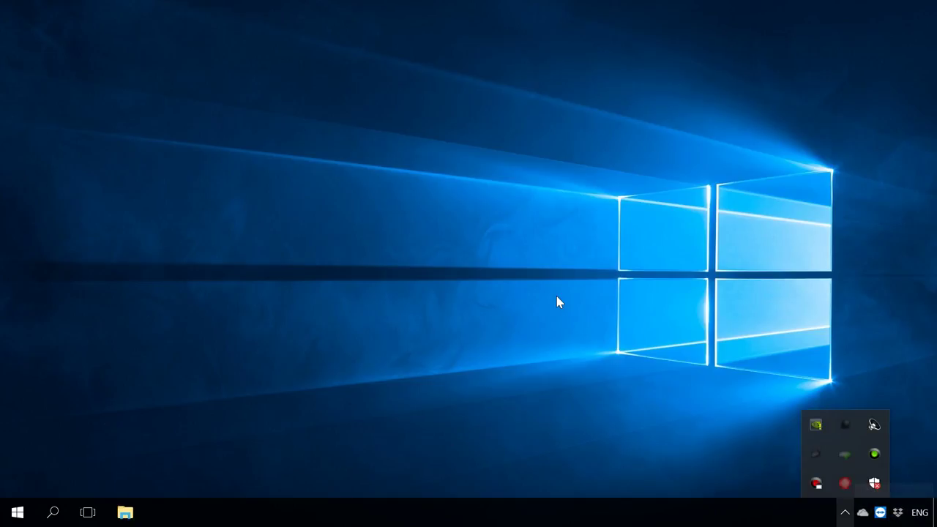
key("Up")
key("Left")
key("Left")
key("Left")
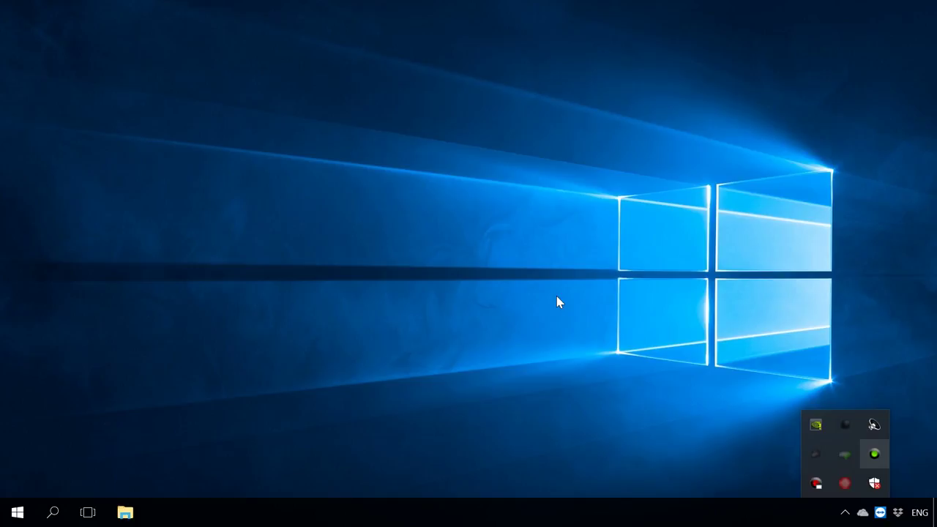
key("Left")
key("Left")
key("Return")
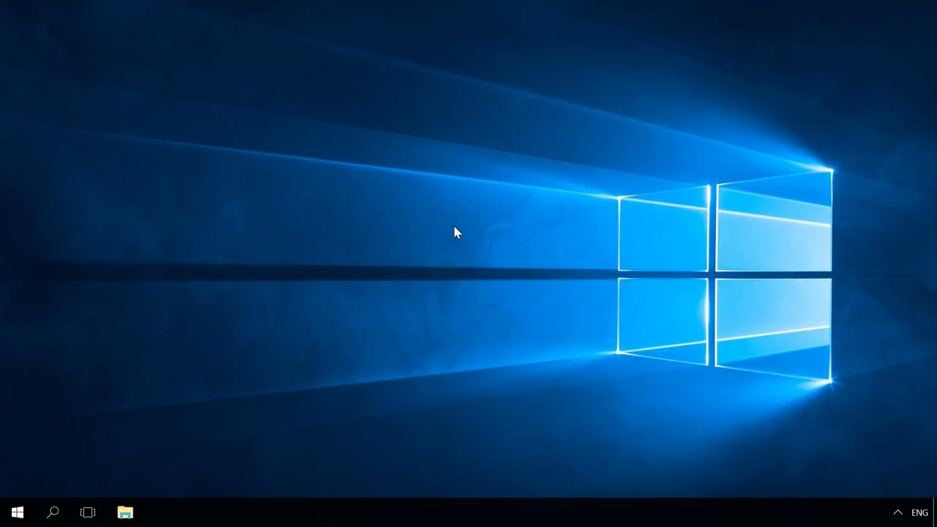
key("Print")
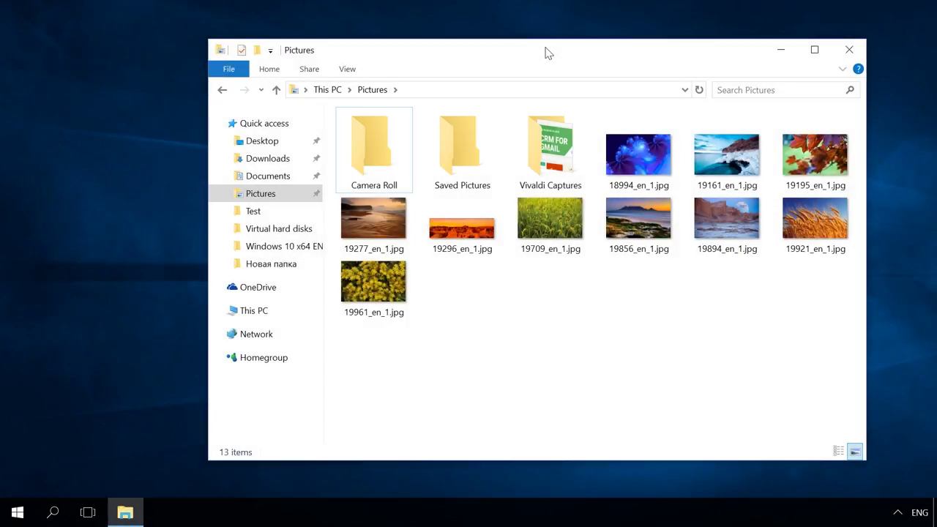
Save a full-screen screenshot with Win+PrtScn and open it from the Screenshots folder.
key("super+Print")
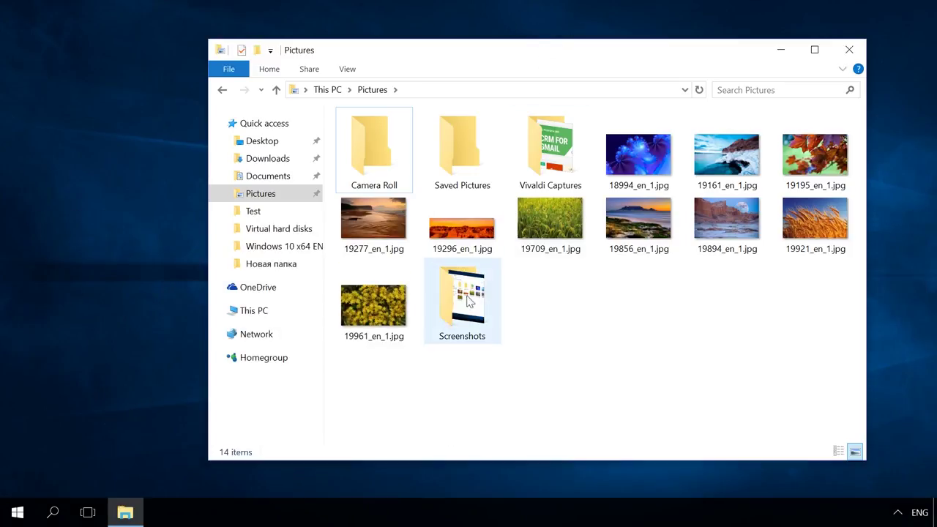
double_click(464, 303)
double_click(385, 144)
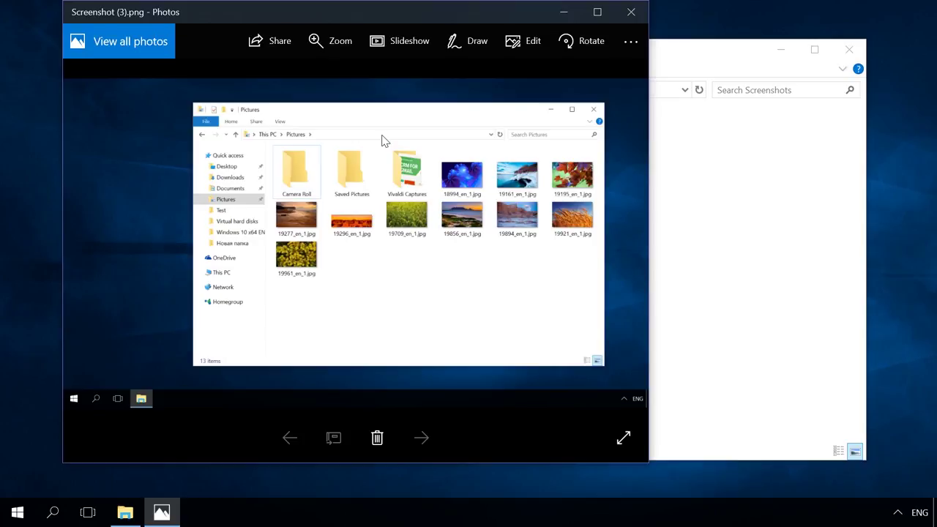
Capture only the active Documents window and paste it into the blank Paint canvas.
key("alt+Print")
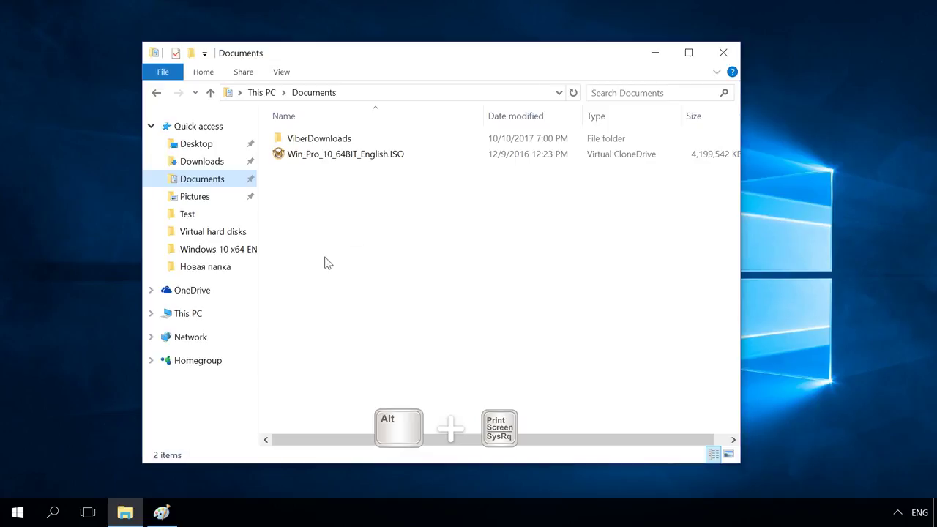
left_click(161, 512)
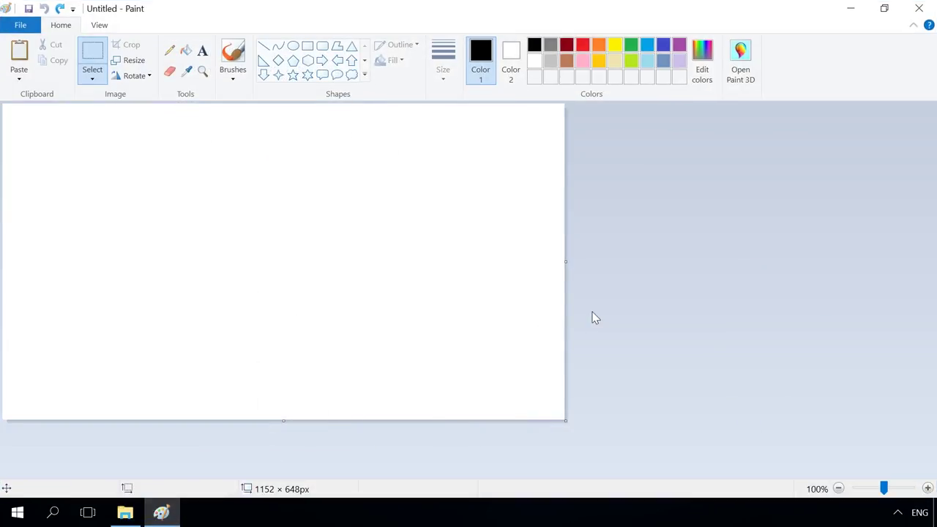
key("ctrl+v")
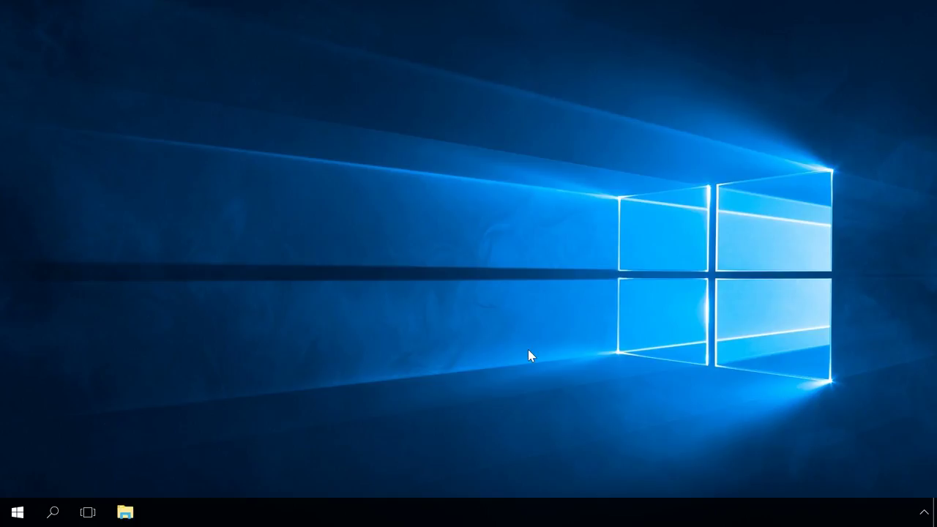
key("ctrl+alt+Delete")
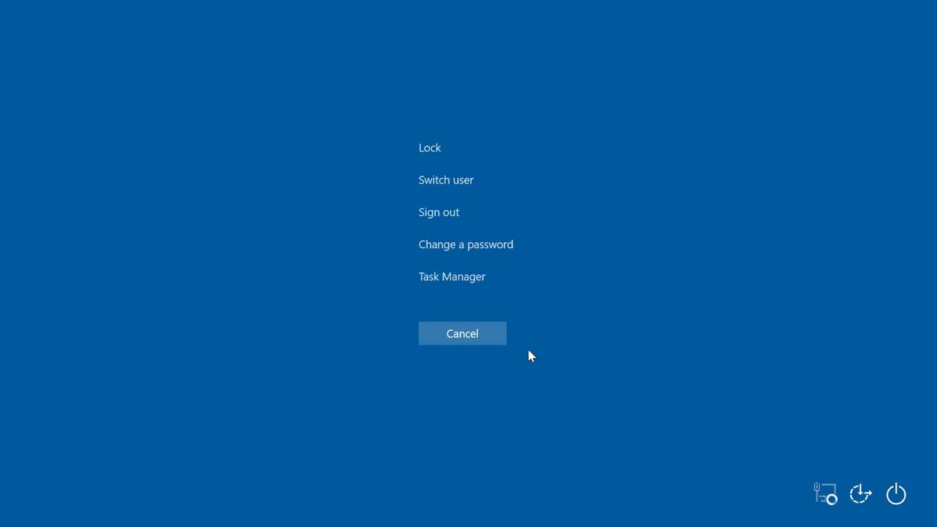
key("Escape")
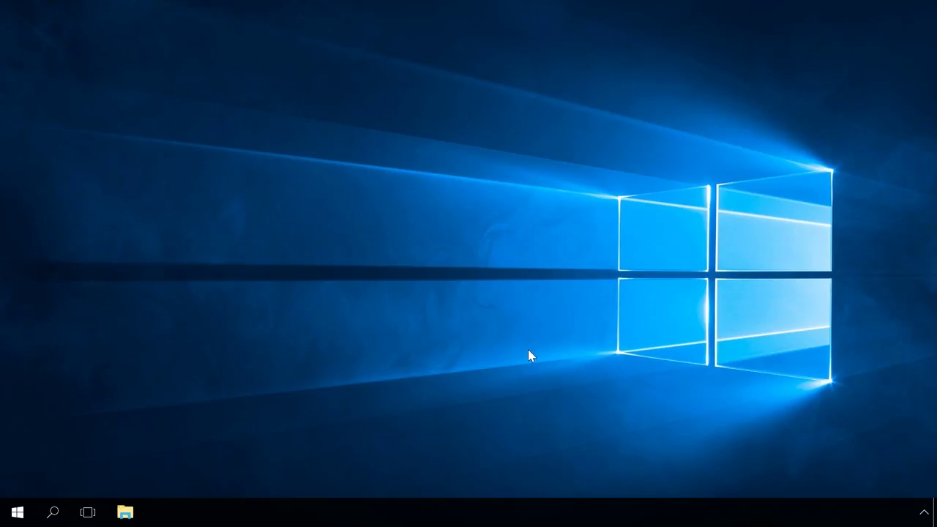
key("super+l")
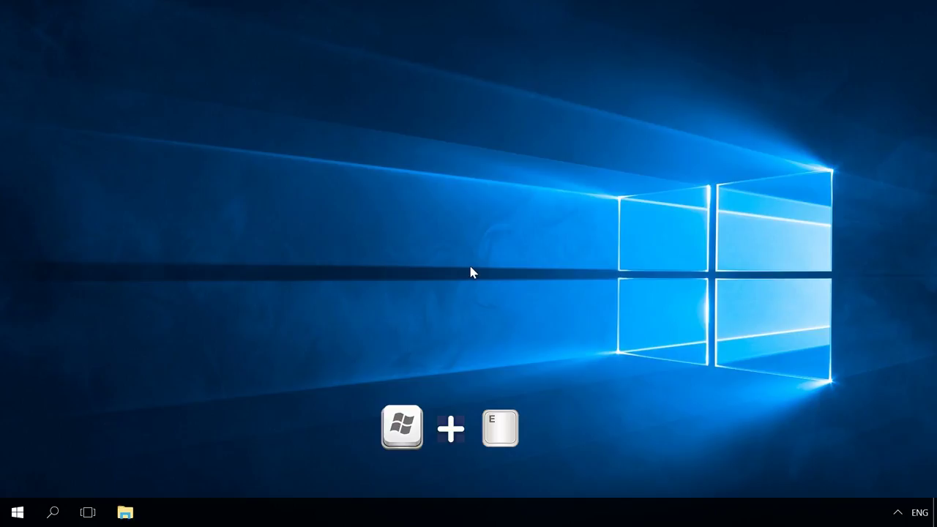
Open This PC with Win+E and cycle its item layouts with Ctrl+wheel, ending on tiles.
key("super+e")
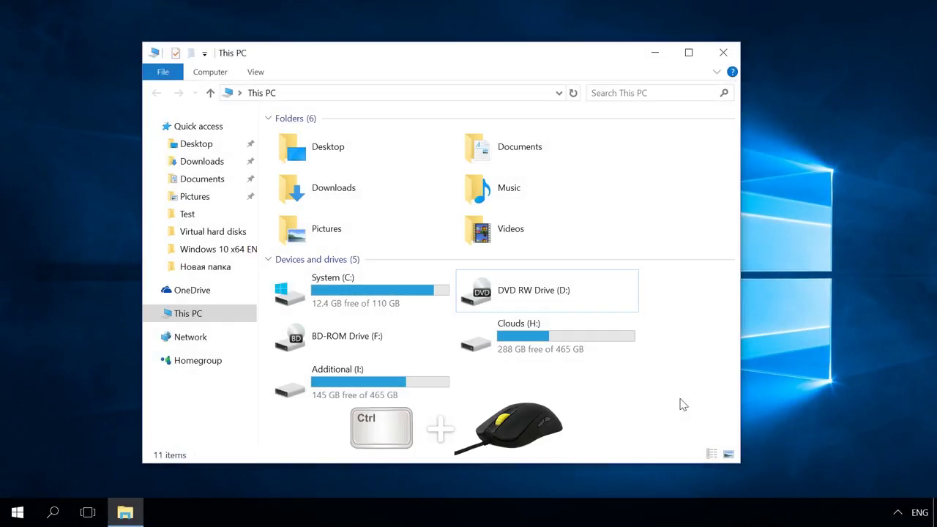
scroll(680, 404, "up", 1, "ctrl")
scroll(680, 404, "up", 1, "ctrl")
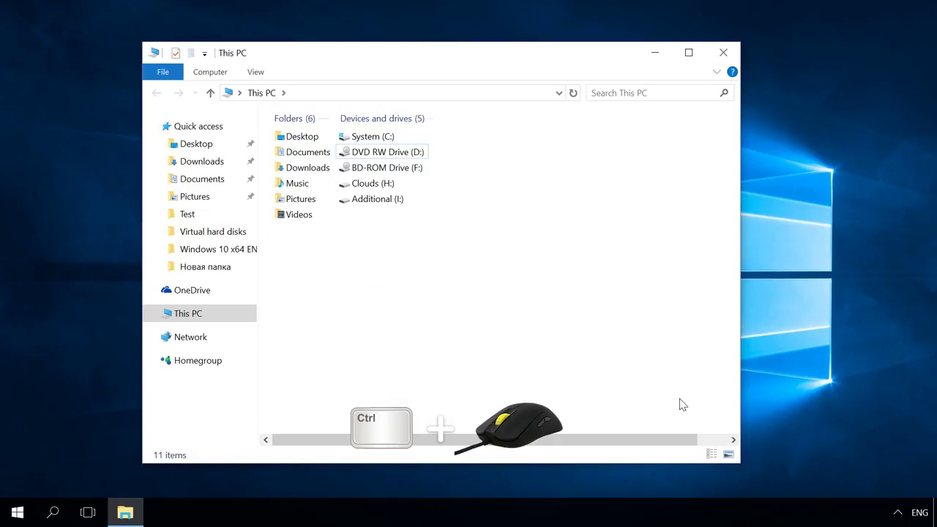
scroll(681, 404, "up", 1, "ctrl")
scroll(681, 404, "up", 1, "ctrl")
scroll(679, 406, "up", 1, "ctrl")
scroll(680, 405, "up", 1, "ctrl")
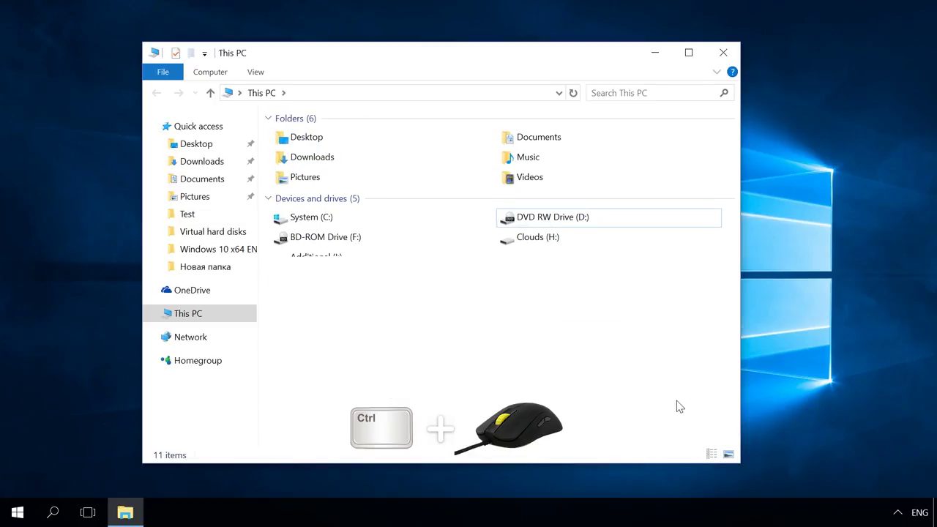
scroll(680, 406, "up", 1, "ctrl")
scroll(676, 407, "up", 1, "ctrl")
scroll(676, 406, "up", 1, "ctrl")
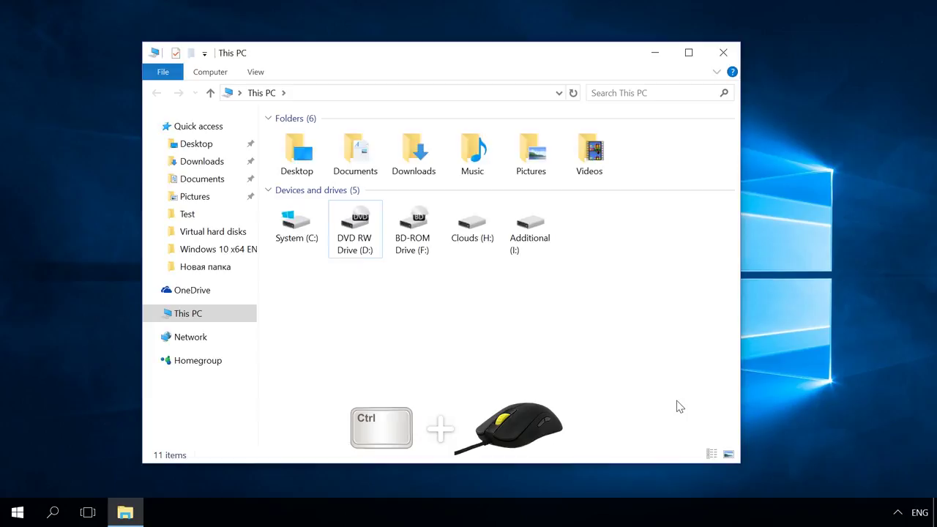
scroll(679, 406, "up", 1, "ctrl")
scroll(679, 406, "up", 1, "ctrl")
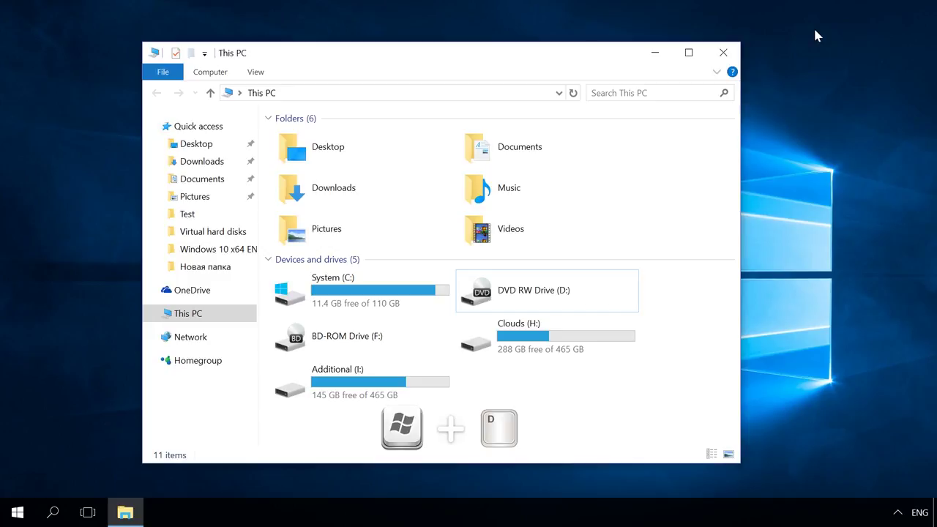
Show and restore the desktop with Win+D, then Alt+Tab through windows to Calculator.
key("super+d")
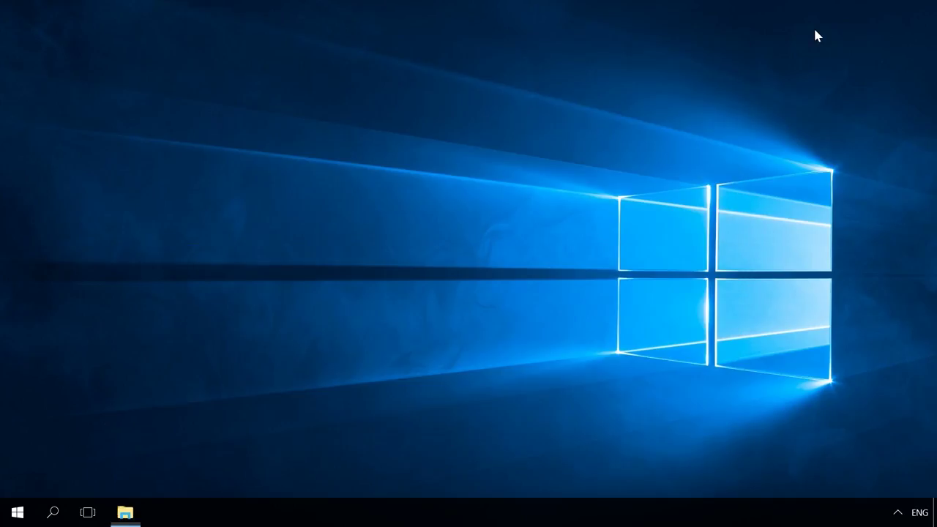
key("super+d")
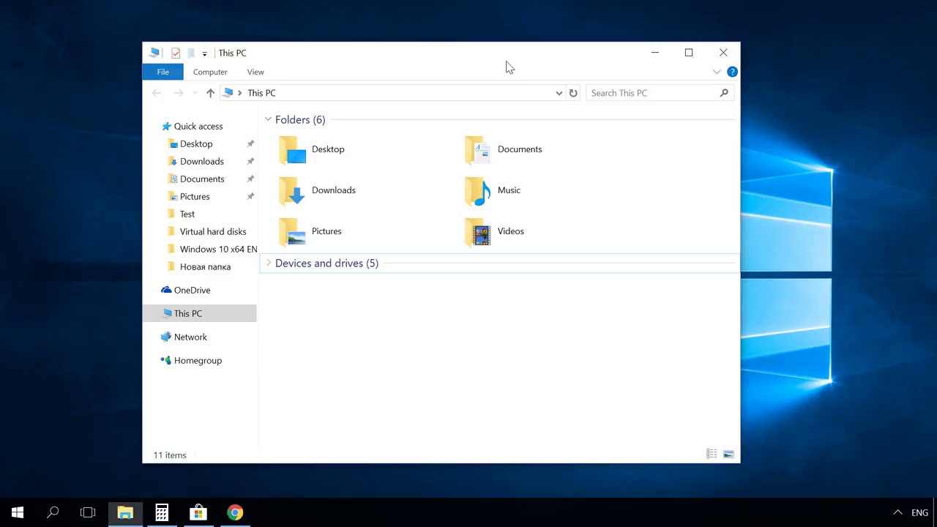
key("alt+Tab")
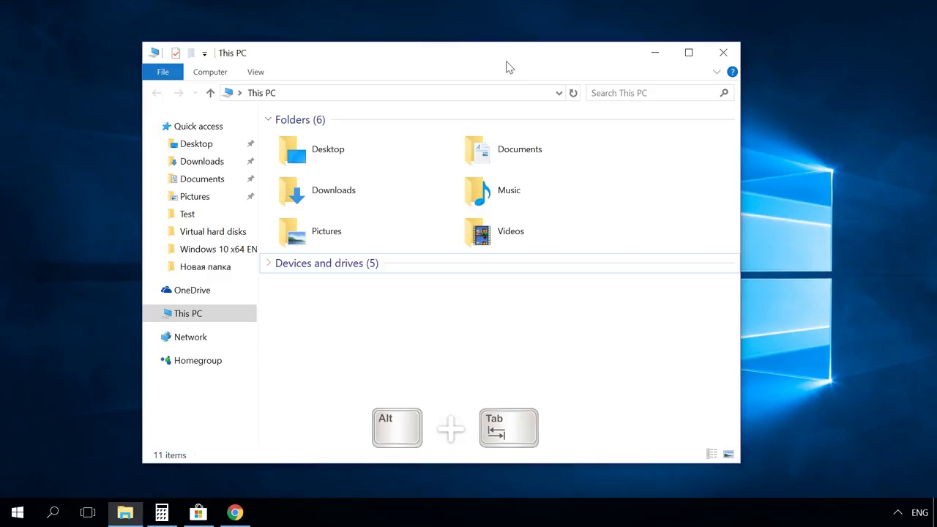
key("alt+Tab")
key("alt+Tab")
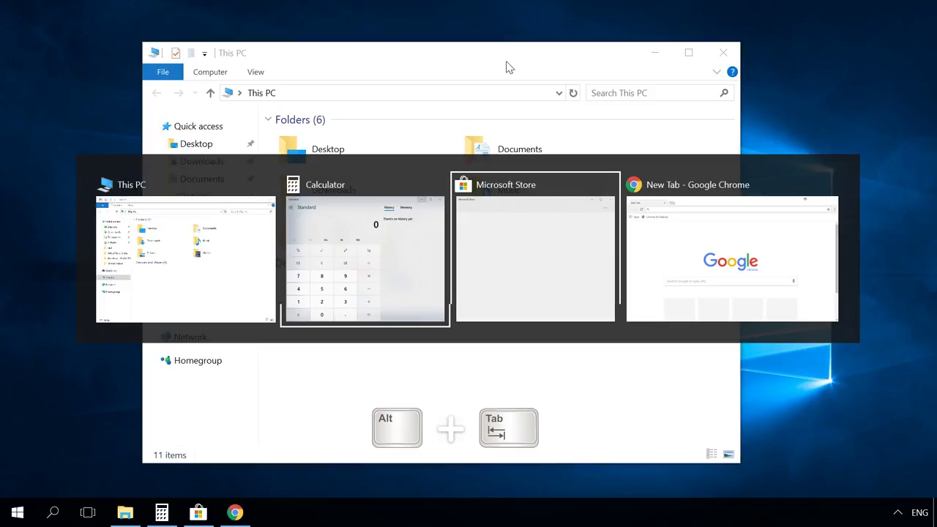
key("alt+Tab")
key("alt+Tab")
key("alt+Tab")
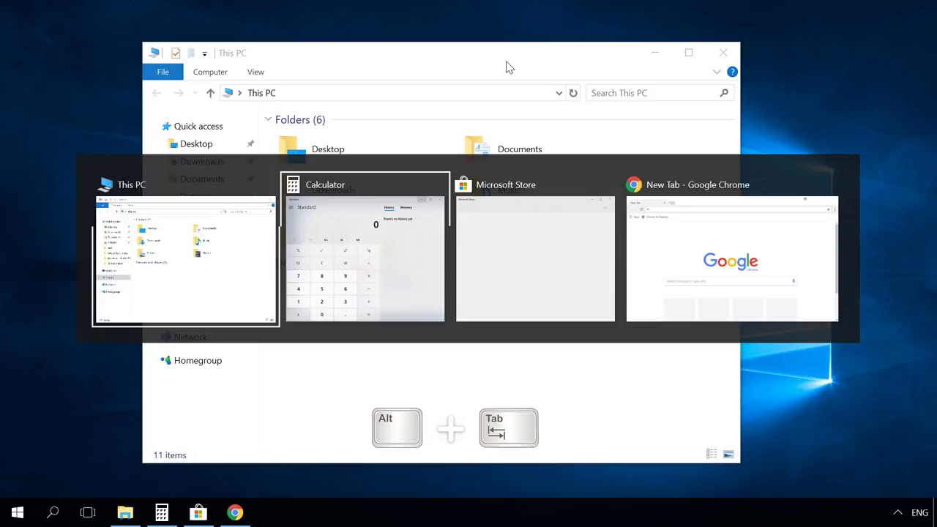
key("alt+Tab")
key("alt+Tab")
key("alt+Tab")
key("alt+Tab")
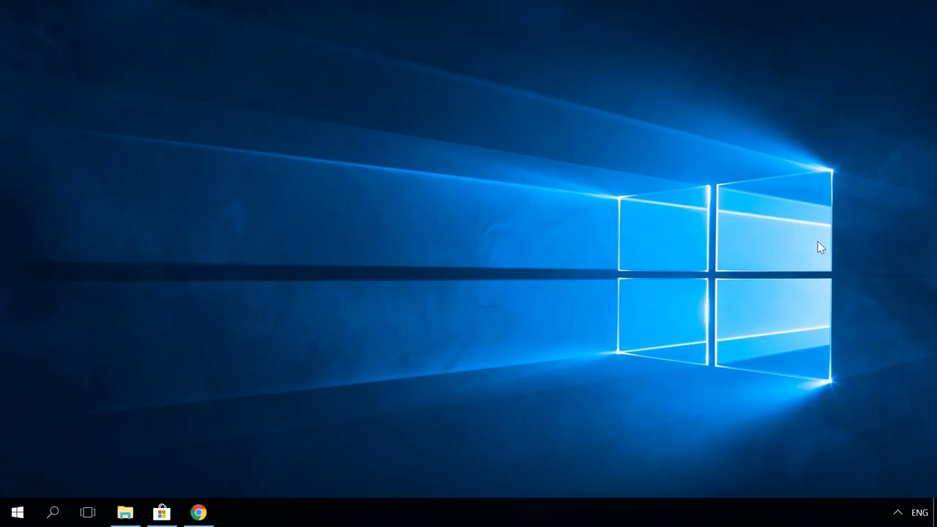
Bring up File Explorer, Microsoft Store and Chrome with Win+1/2/3, then close Chrome.
key("super+1")
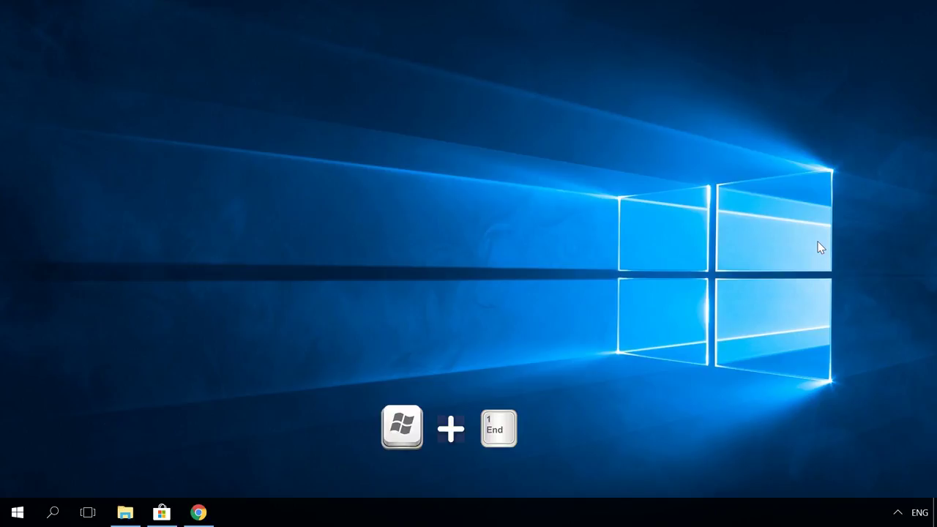
key("super+2")
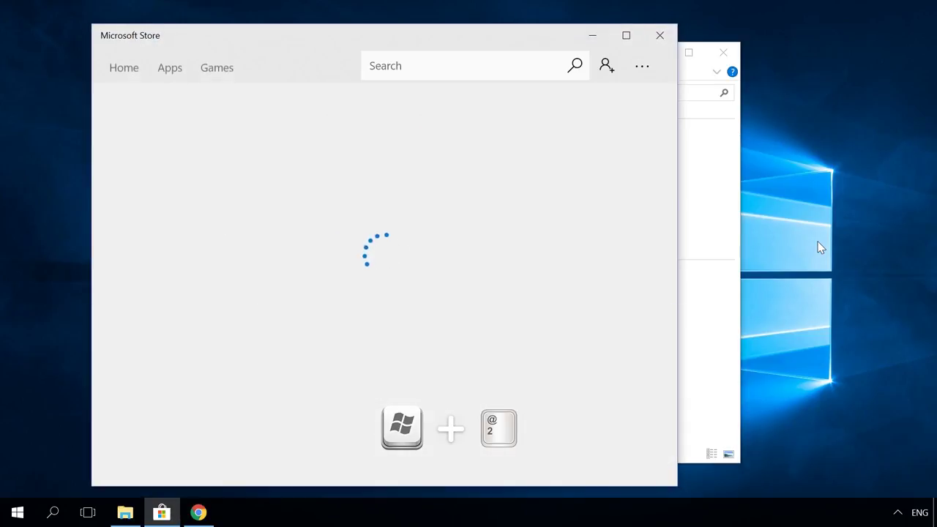
key("super+3")
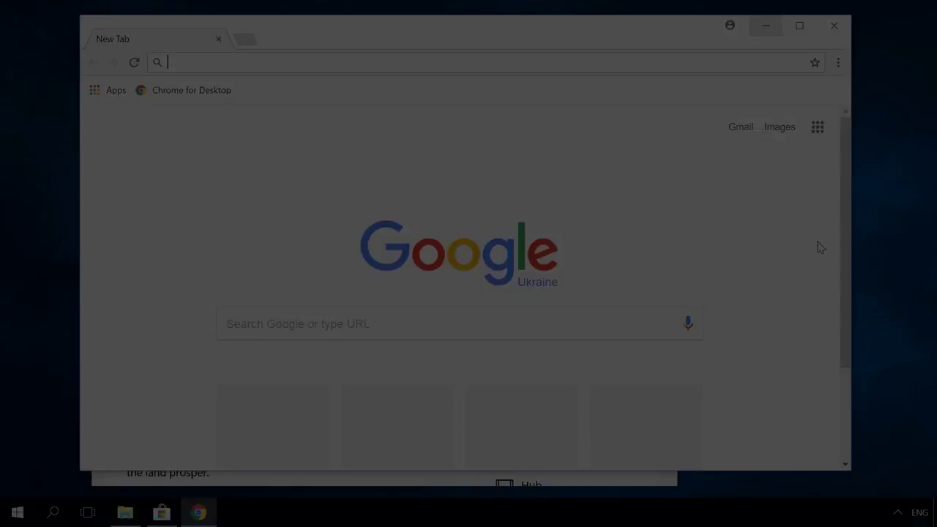
key("alt+F4")
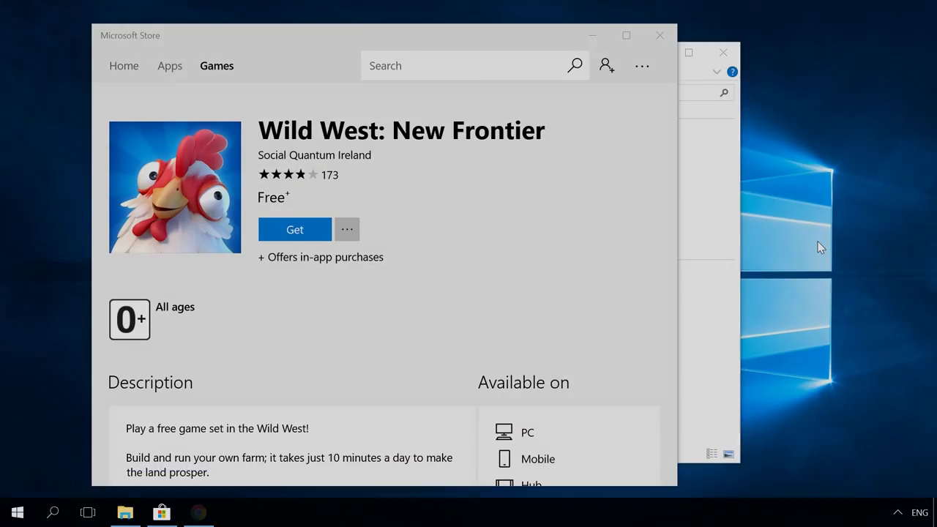
Go up three levels from 01 Albums to the Additional (I:) drive.
key("BackSpace")
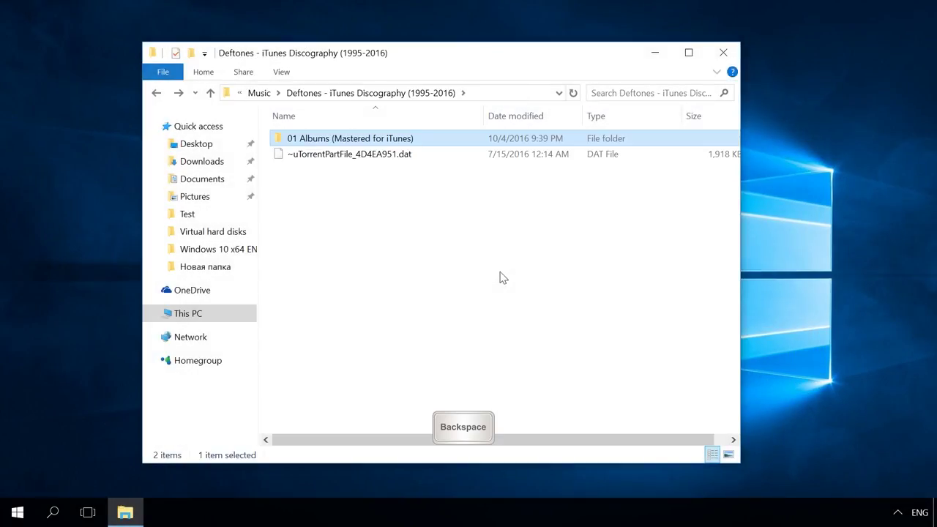
key("BackSpace")
key("BackSpace")
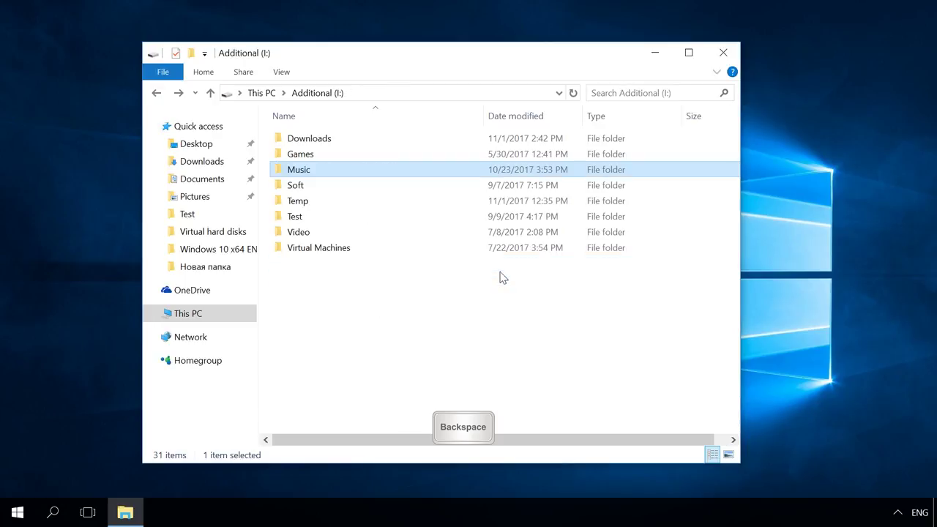
key("BackSpace")
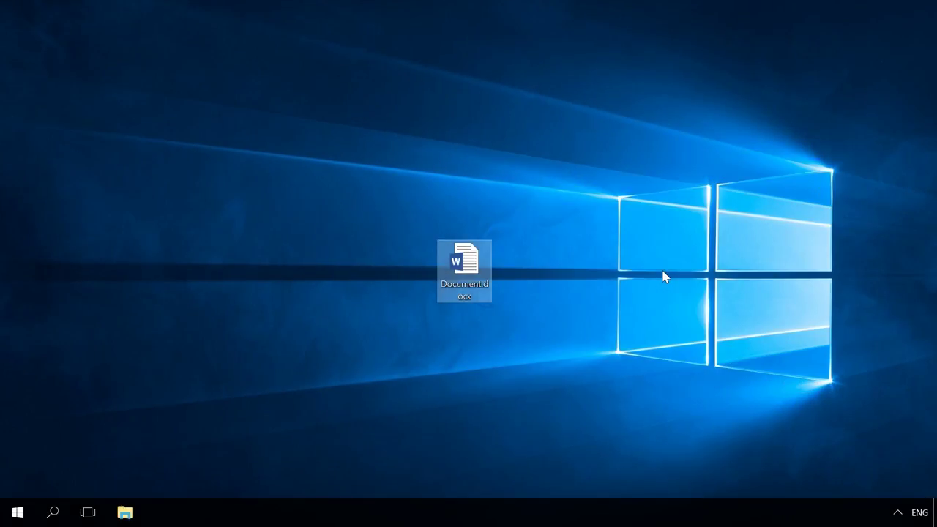
Rename the desktop's Document.docx to 'sfsdfgff'.
key("F2")
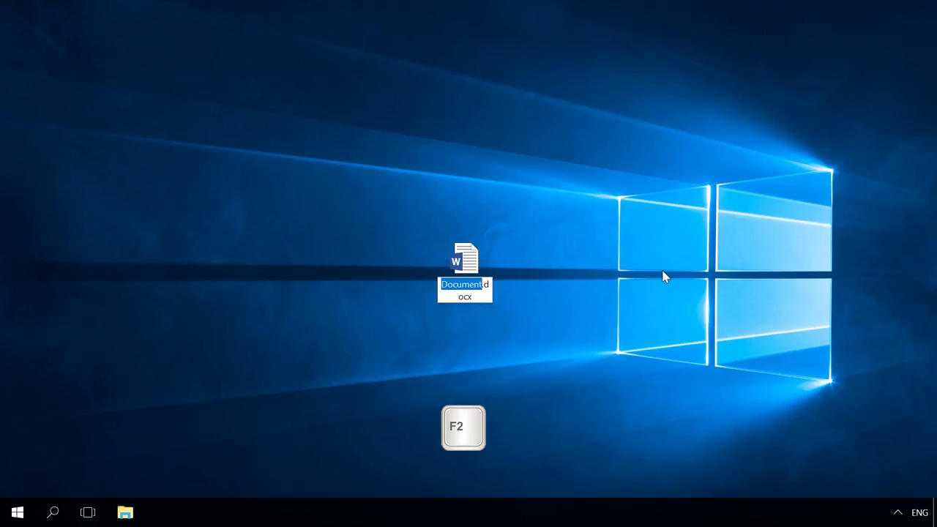
type("sfsdfgff")
key("Return")
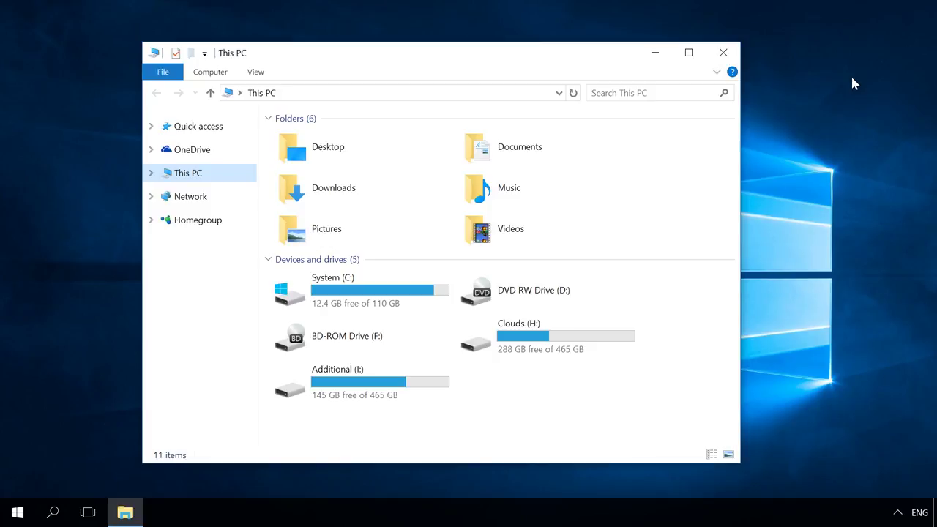
Toggle File Explorer full screen on and off, then search This PC for 'search'.
key("F11")
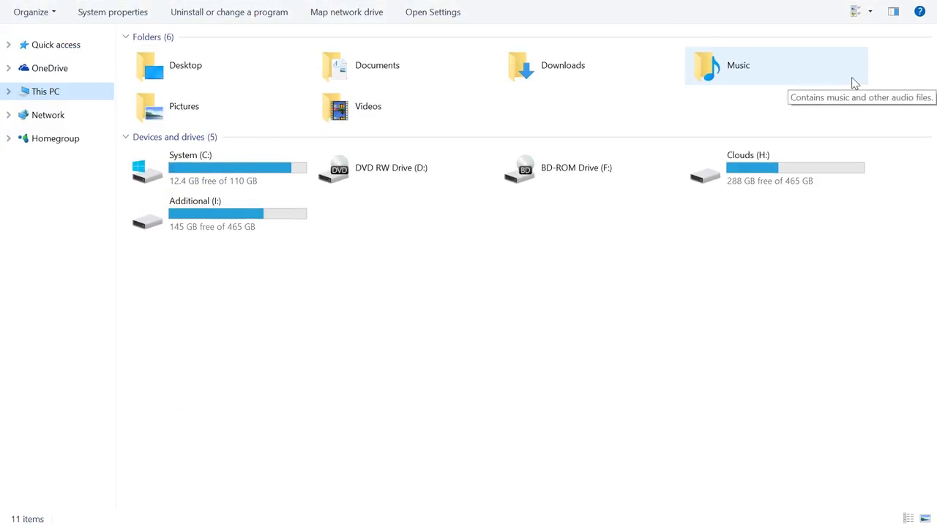
key("F11")
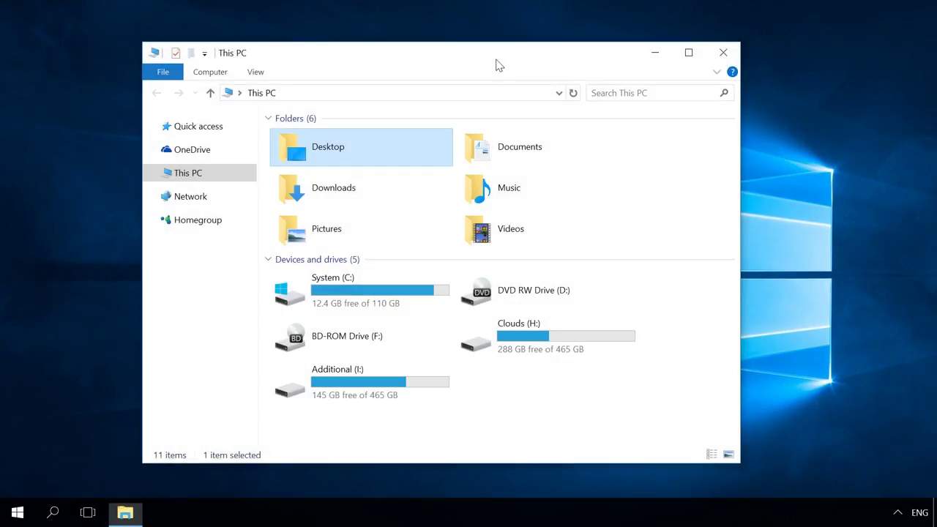
key("ctrl+f")
type("se")
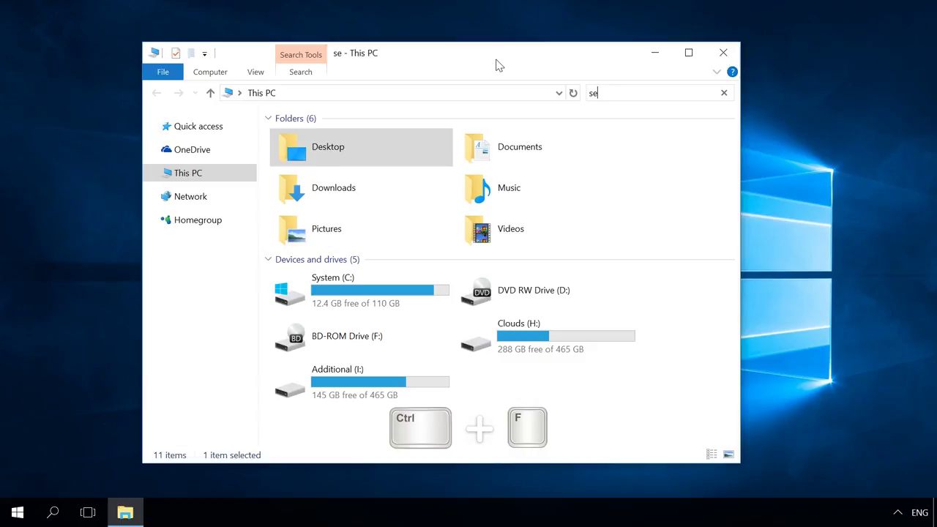
type("arch")
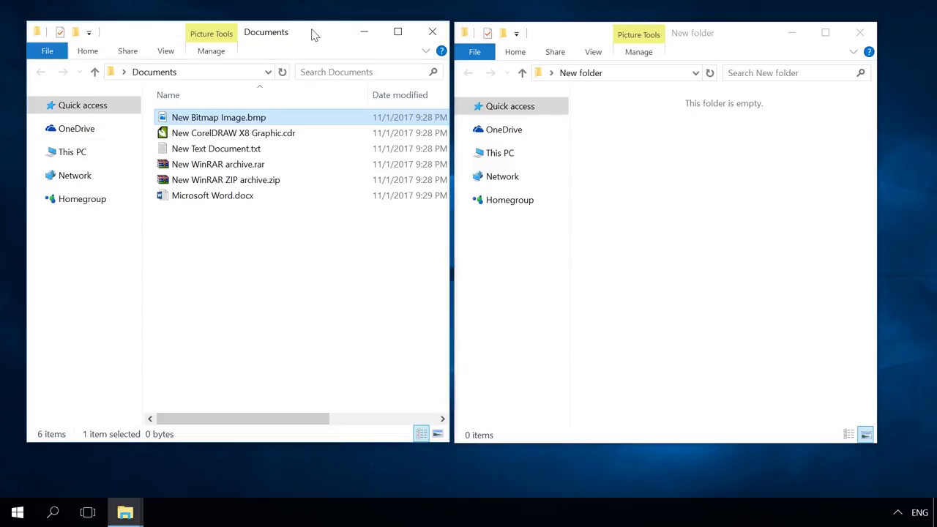
key("shift+Down")
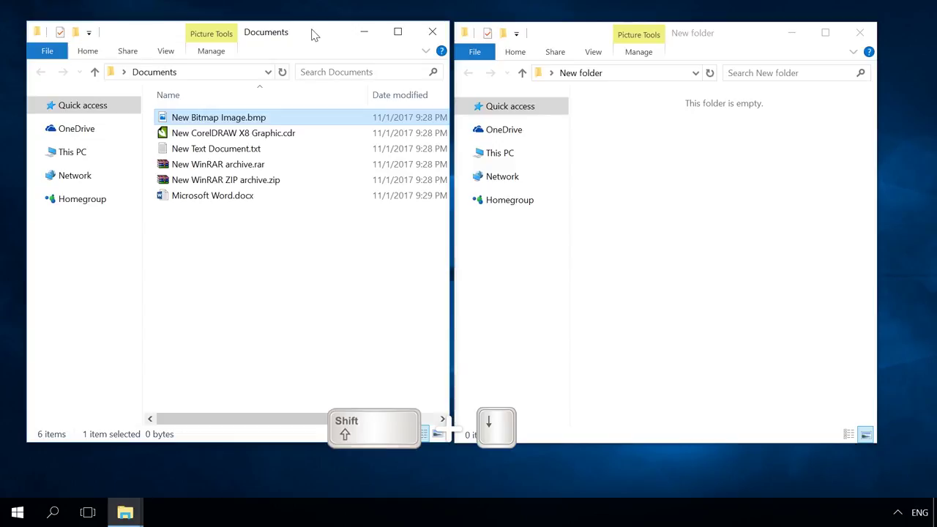
key("shift+Down")
key("shift+Down")
key("shift+Down")
key("shift+Down")
key("shift+Down")
key("shift+Up")
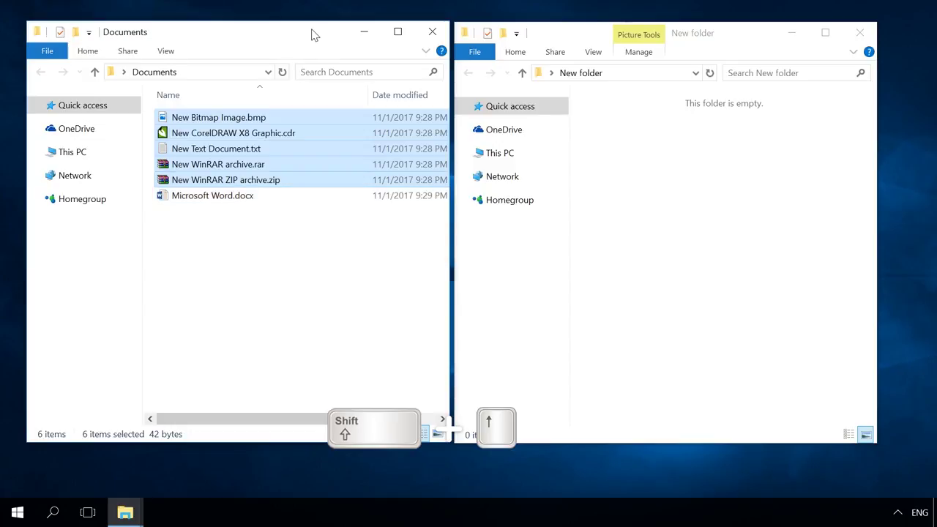
key("shift+Up")
key("shift+Up")
key("shift+Up")
key("shift+Up")
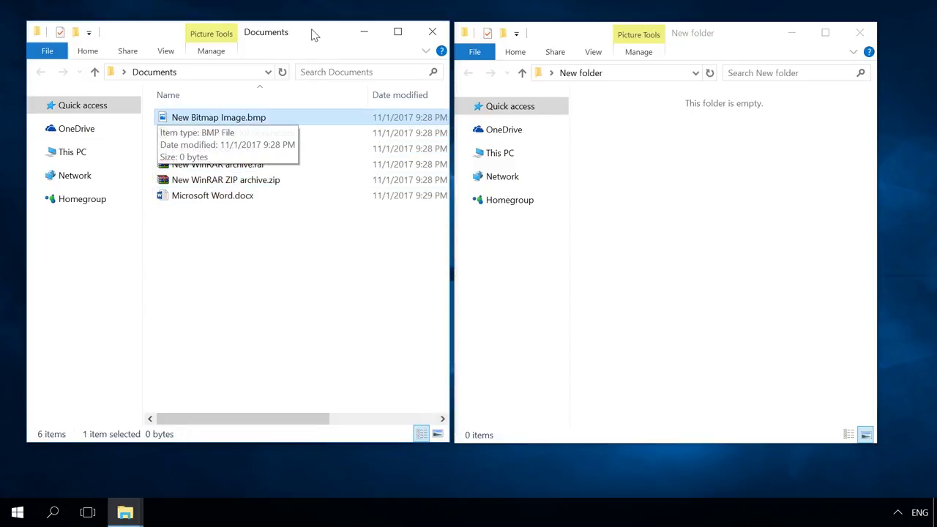
key("ctrl+a")
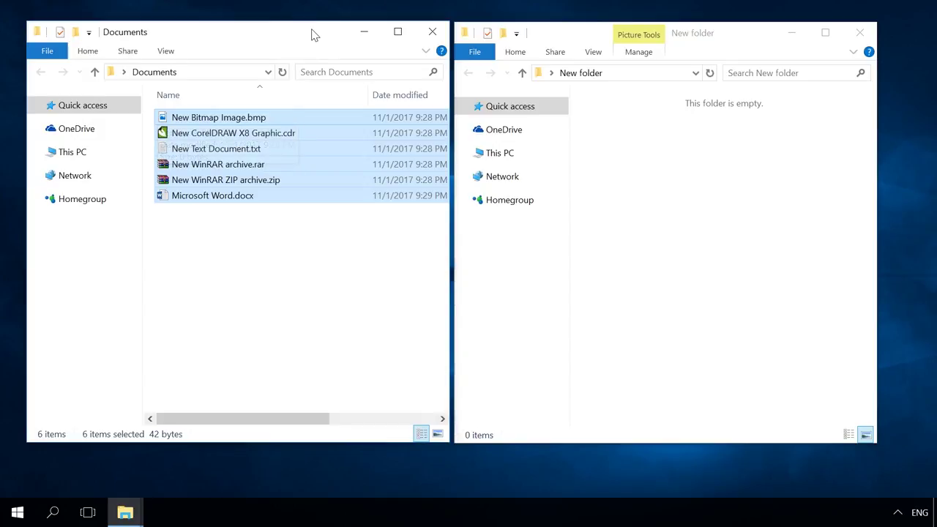
key("ctrl+c")
key("ctrl+x")
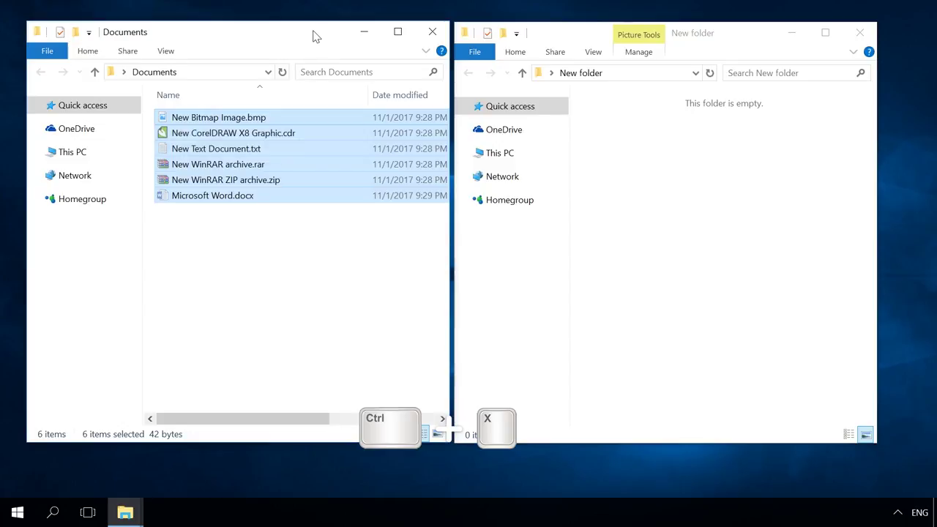
left_click(647, 174)
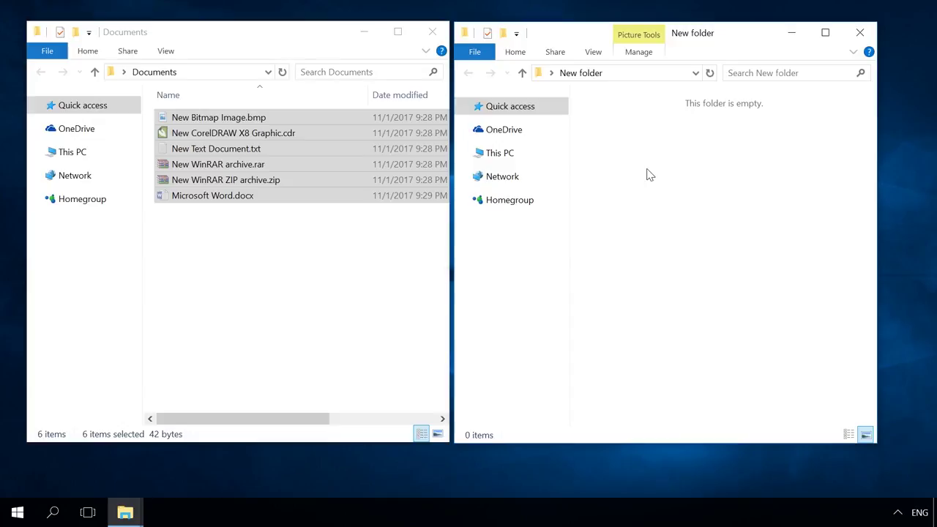
key("ctrl+v")
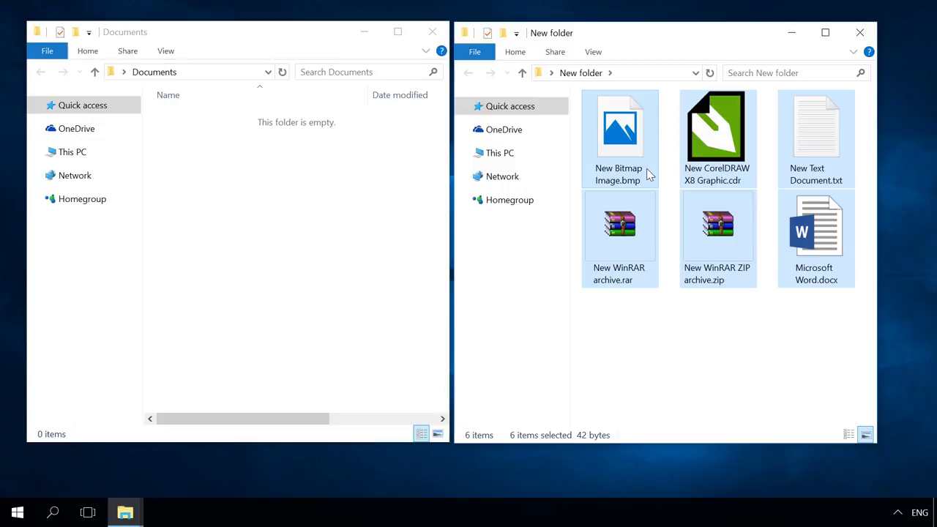
key("ctrl+z")
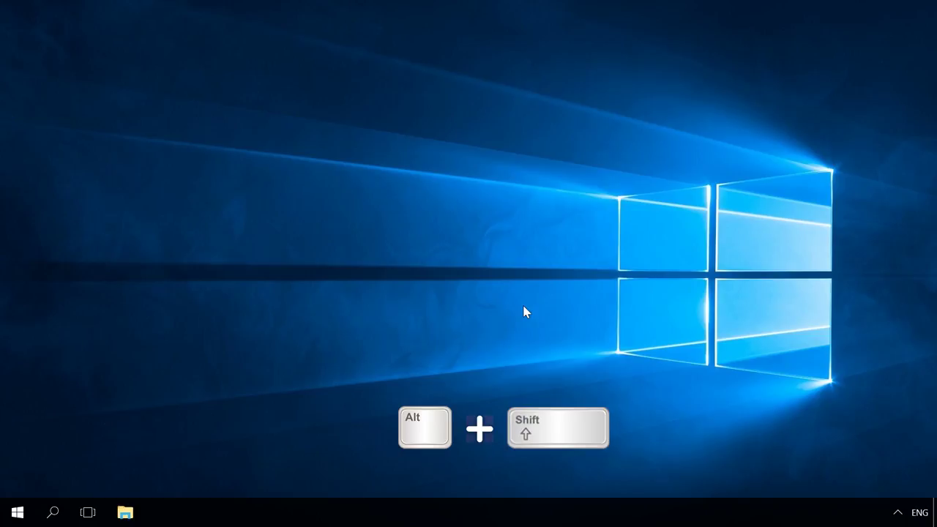
Switch input languages with Left Alt+Shift and Win+Space, selecting Russian.
key("alt+shift")
key("alt+shift")
key("alt+shift")
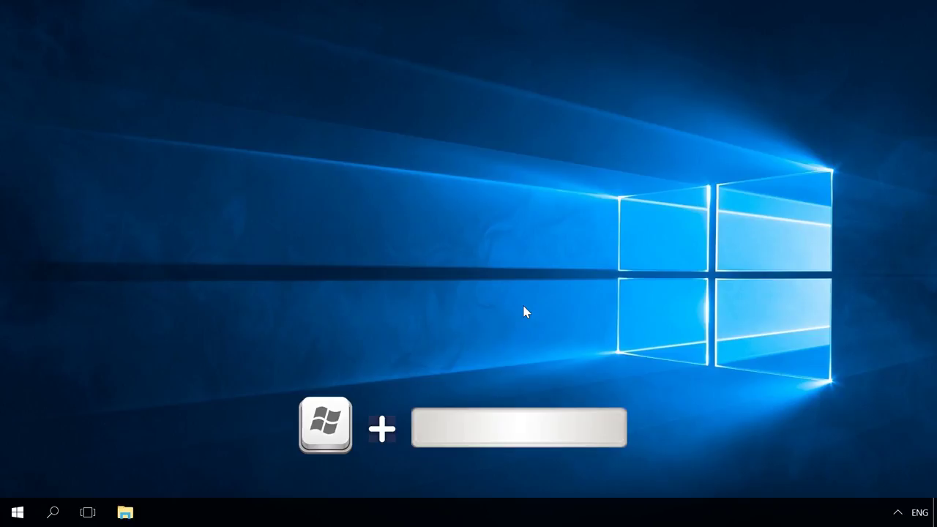
key("super+space")
key("super+space")
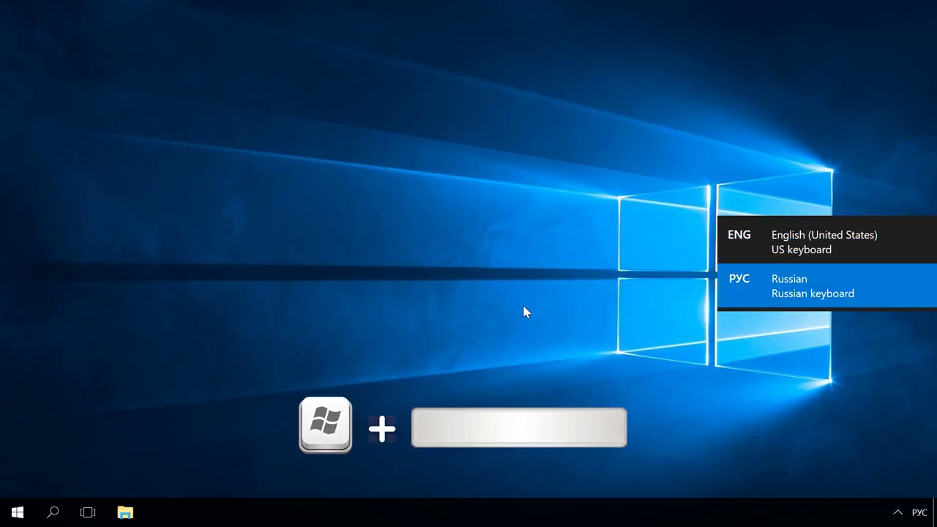
key("super+space")
key("super+space")
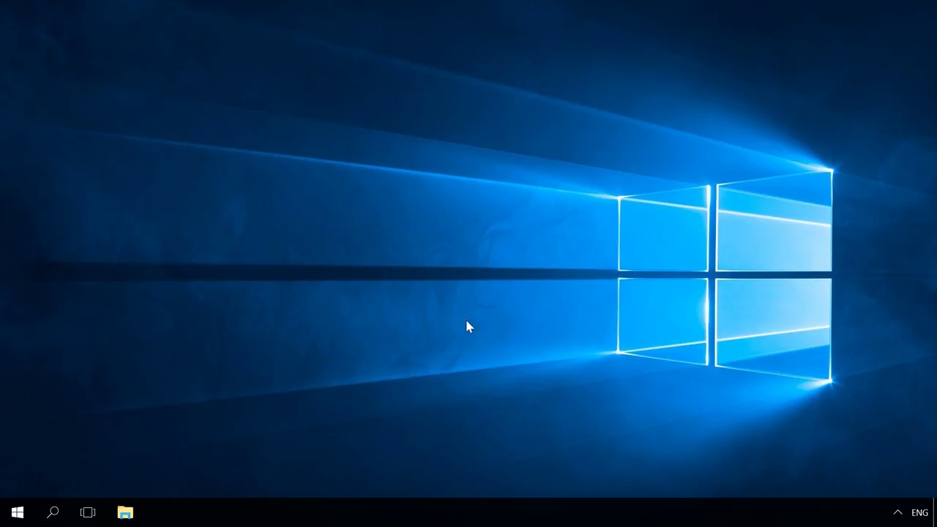
Search 'cont' and open Control Panel's input-language hotkey settings.
left_click(46, 515)
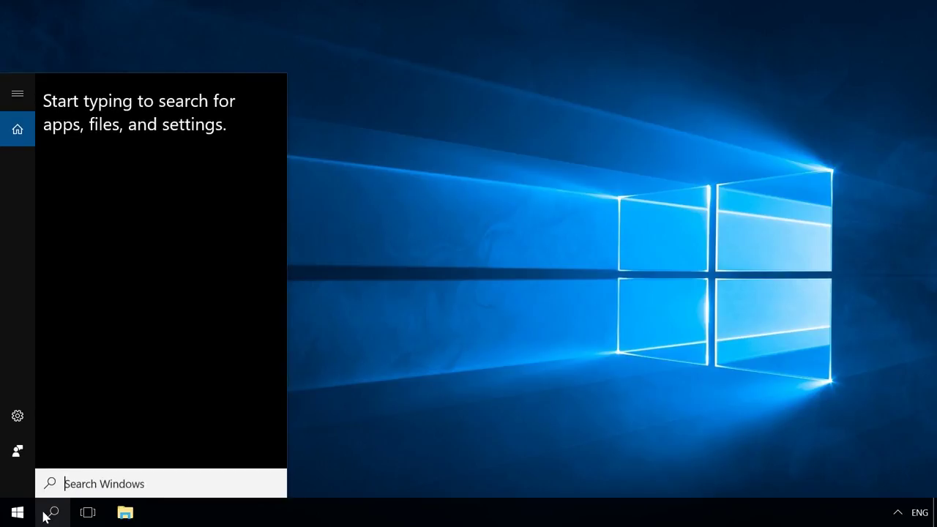
type("cont")
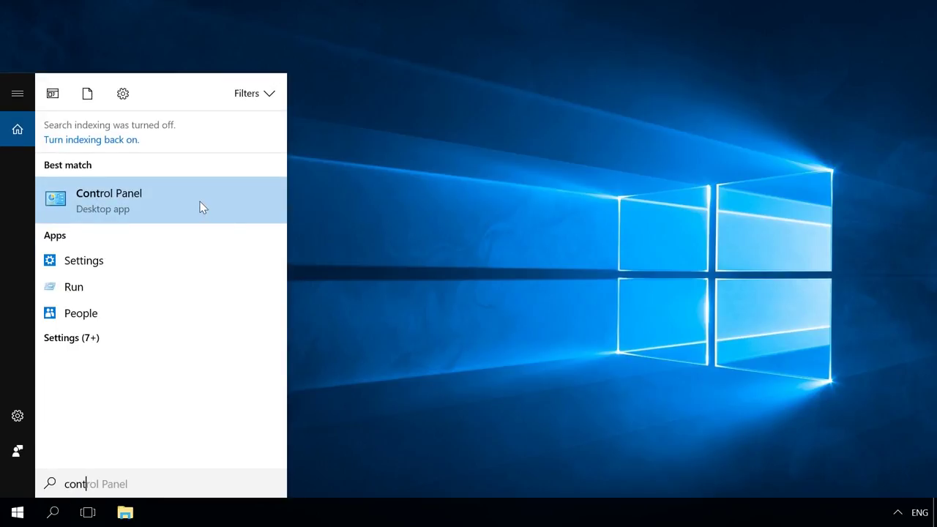
left_click(202, 207)
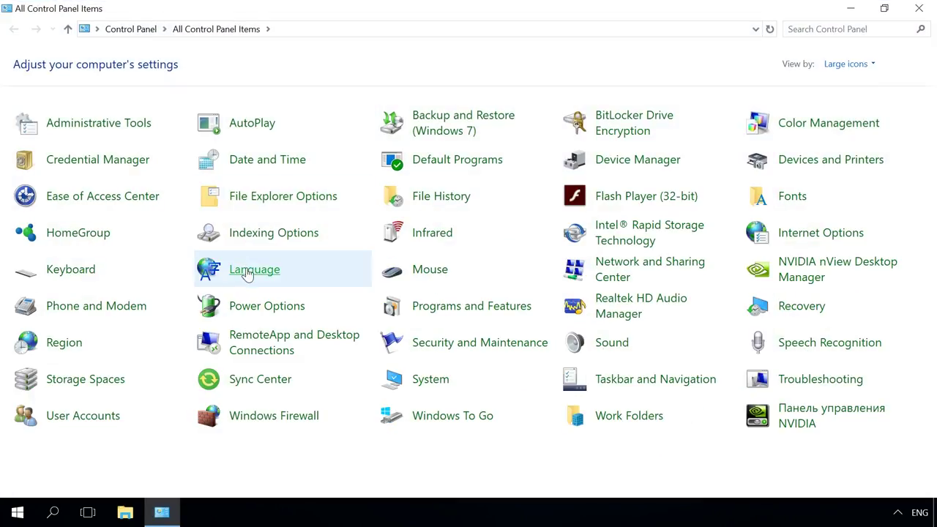
left_click(246, 271)
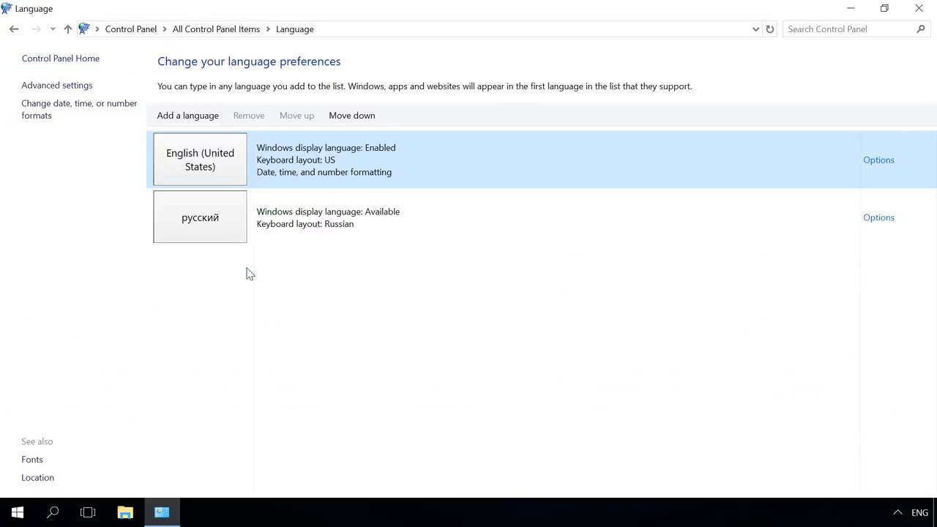
left_click(82, 86)
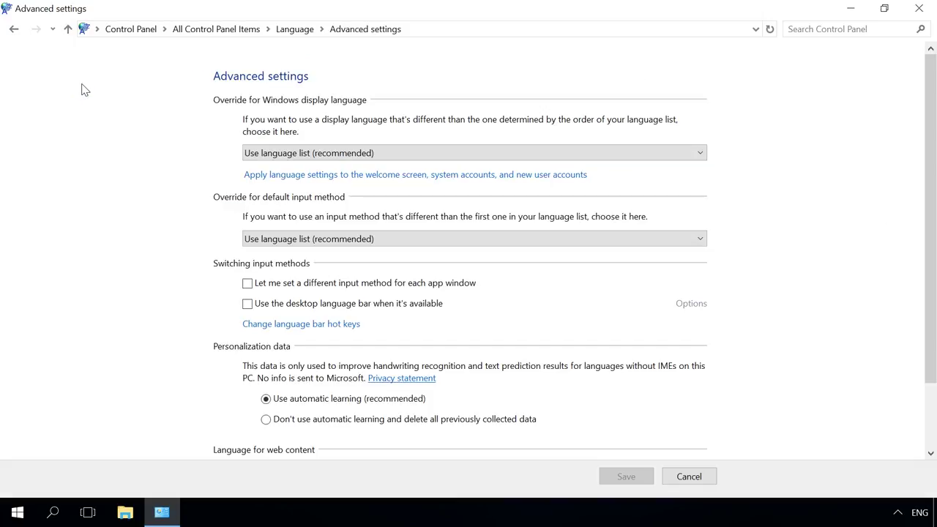
left_click(285, 327)
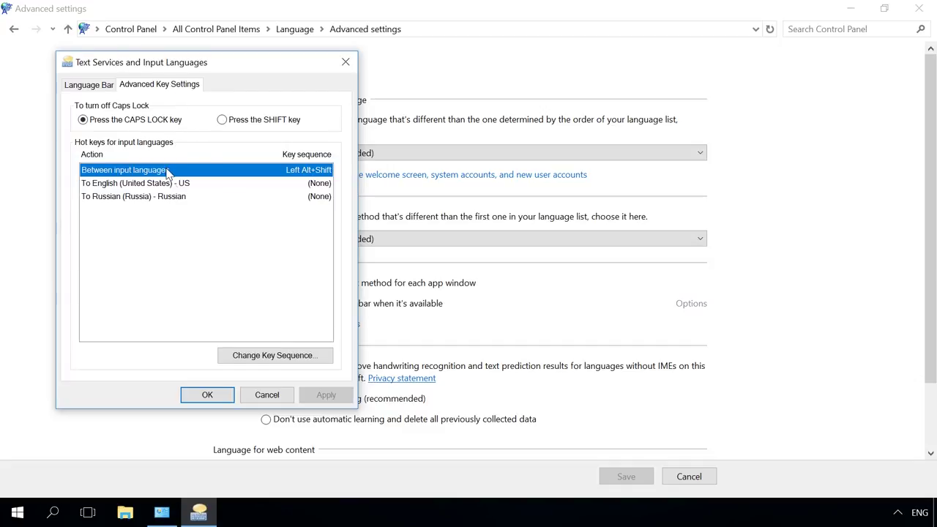
Set the input-language switch sequence to Ctrl+Shift, apply it, and test it.
left_click(250, 357)
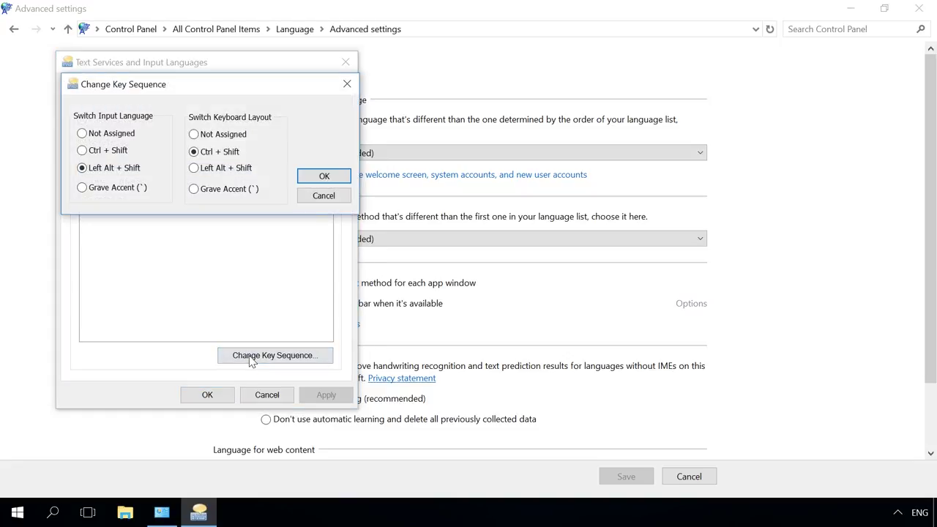
left_click(113, 152)
left_click(324, 177)
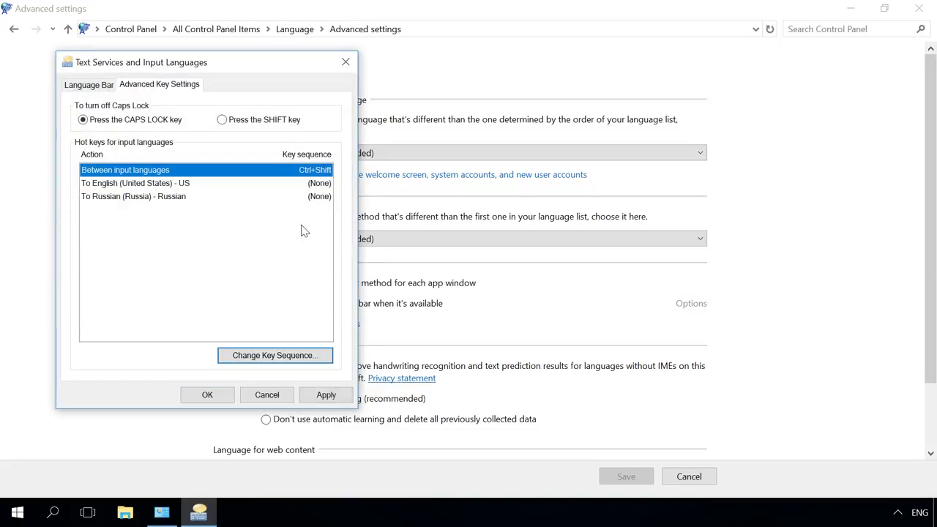
left_click(326, 394)
left_click(205, 395)
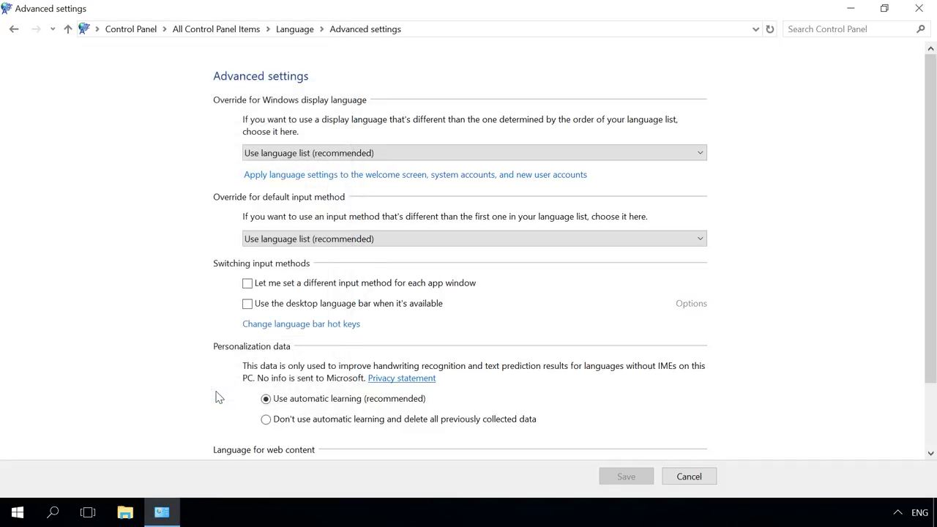
key("ctrl+shift")
key("ctrl+shift")
key("ctrl+shift")
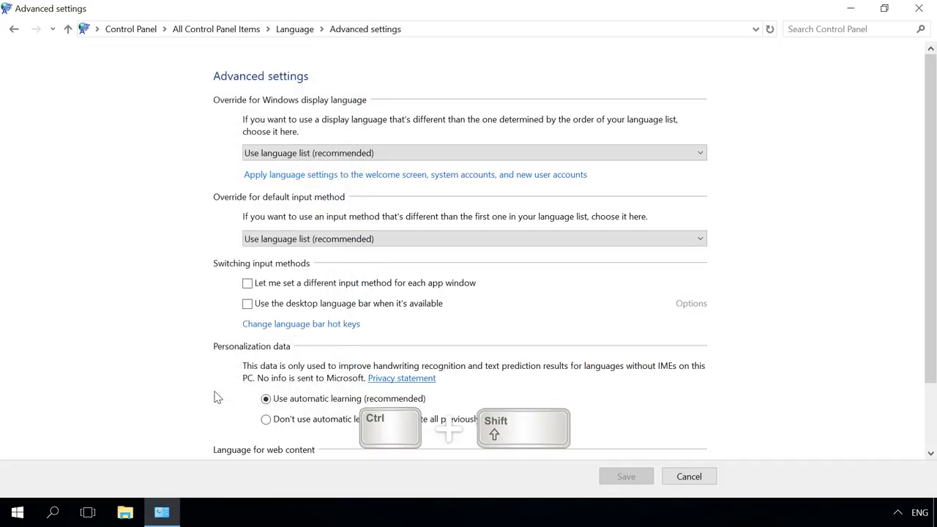
key("ctrl+shift")
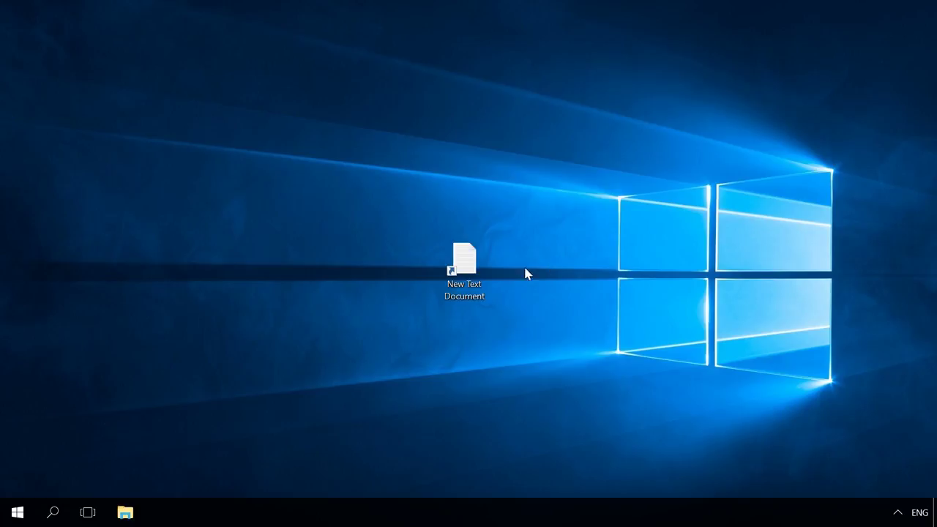
Assign Ctrl + Alt + M as the New Text Document shortcut's key and save it.
right_click(464, 268)
left_click(507, 488)
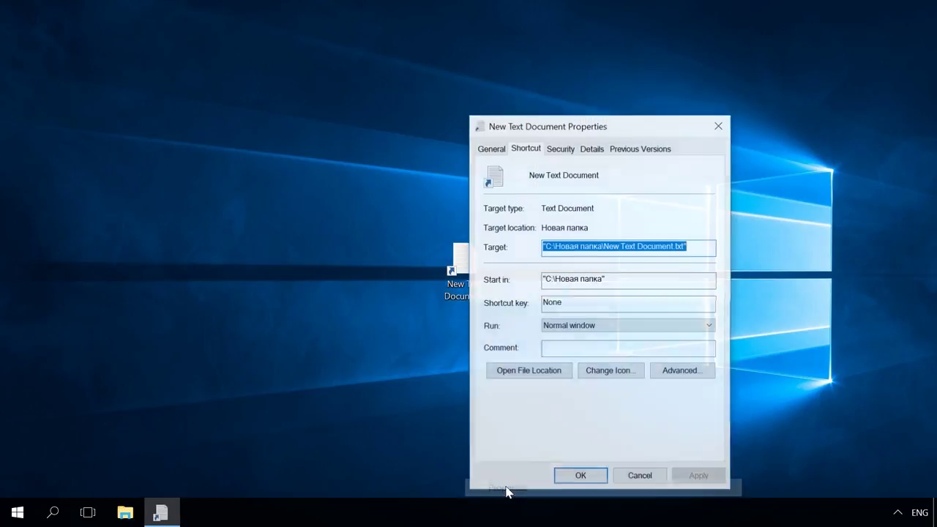
left_click_drag(519, 130, 309, 66)
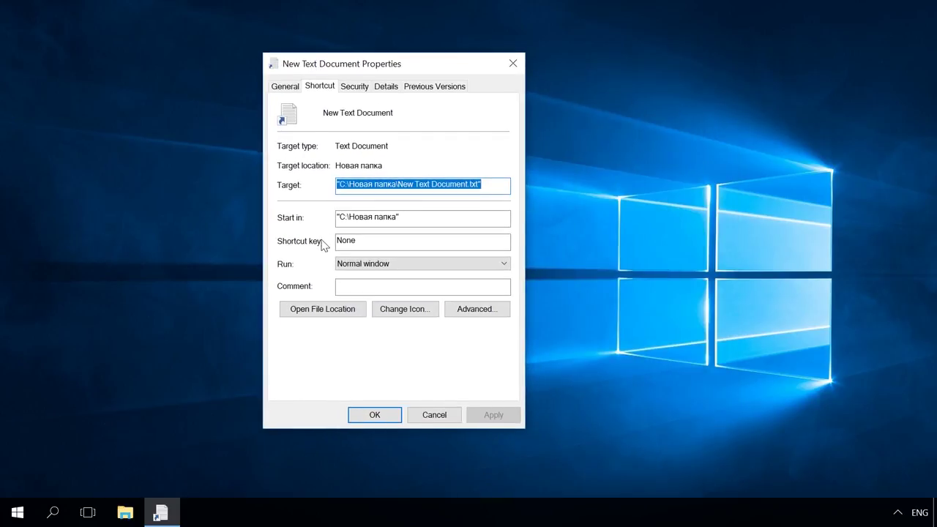
left_click(357, 245)
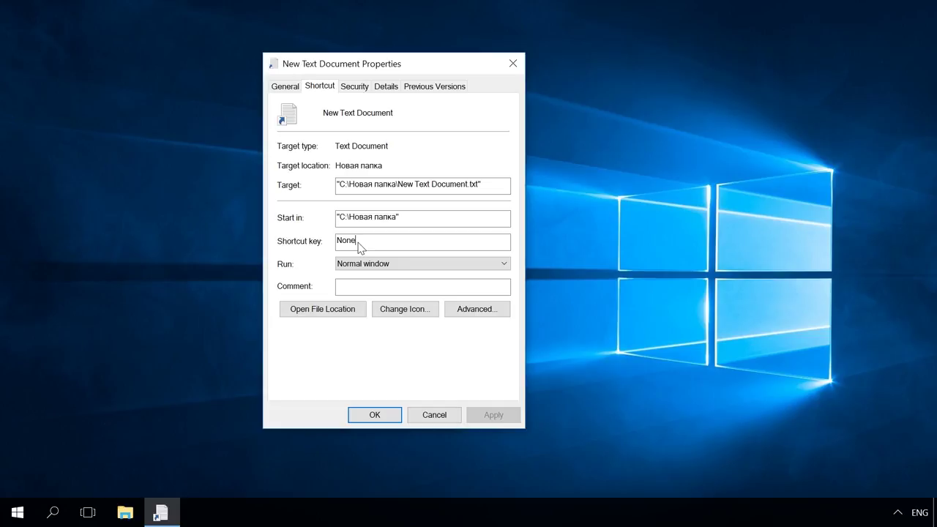
key("ctrl+alt+m")
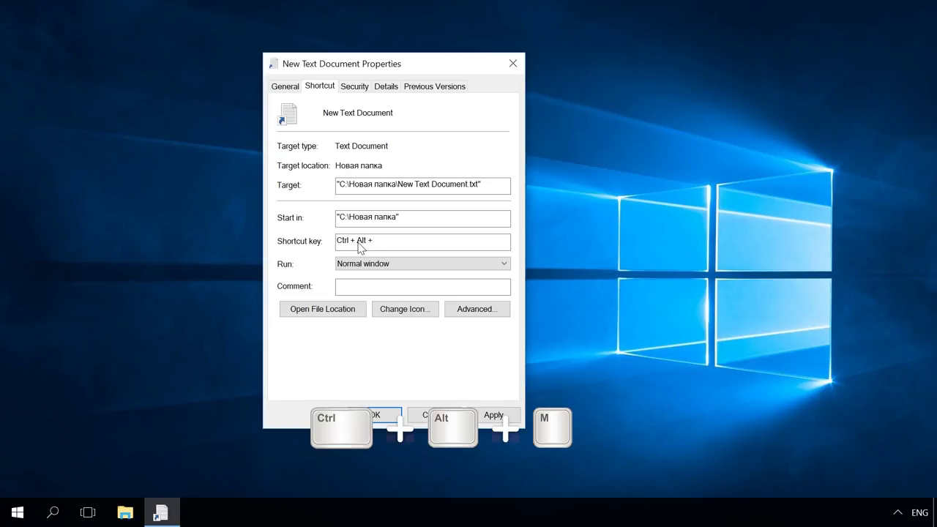
key("ctrl+alt+m")
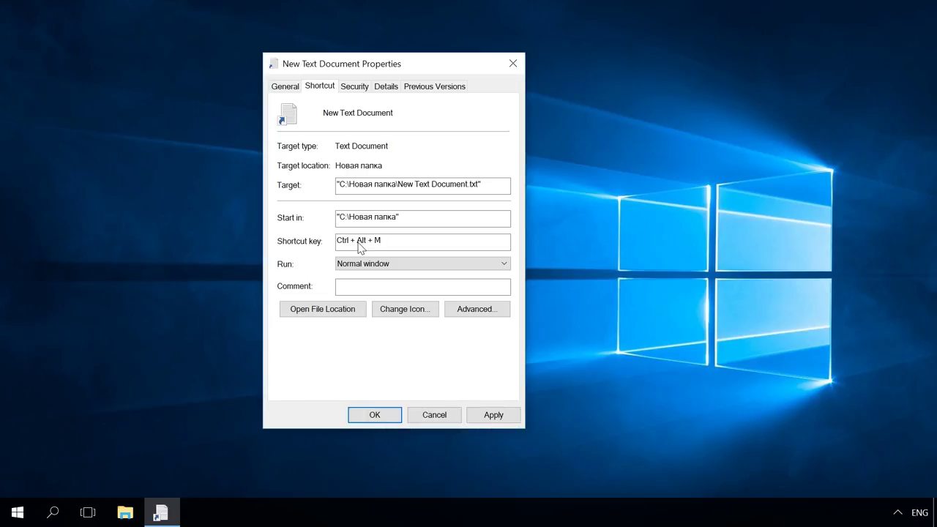
left_click(494, 415)
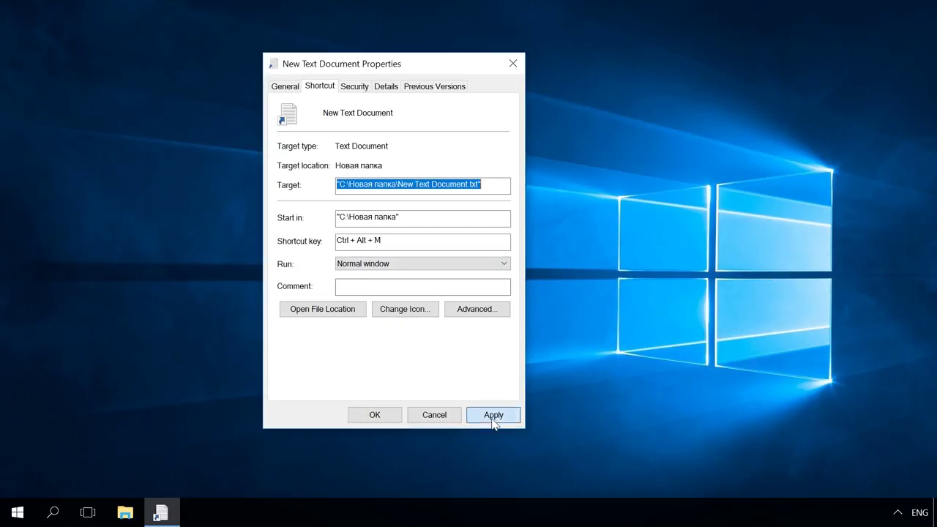
left_click(358, 416)
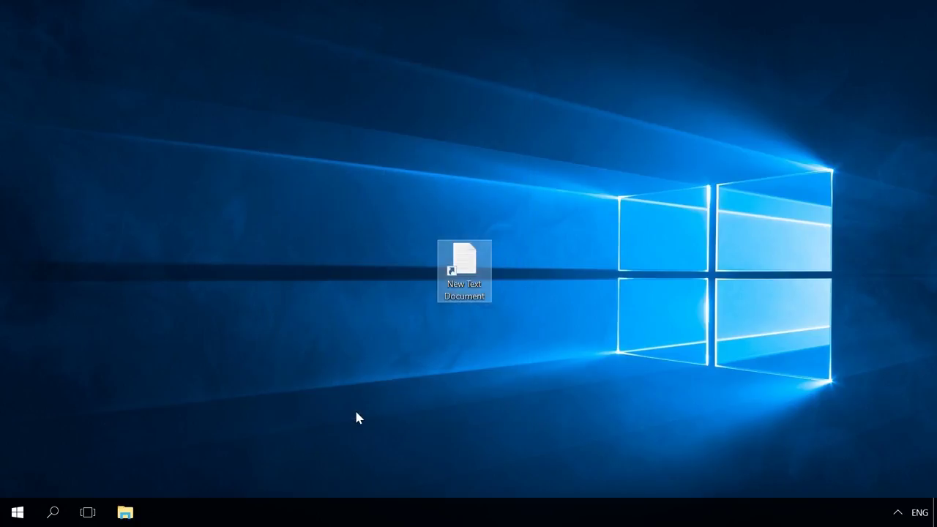
Open the text file in Notepad with Ctrl+Alt+M, then reset the shortcut's Shortcut key to None.
key("ctrl+alt+m")
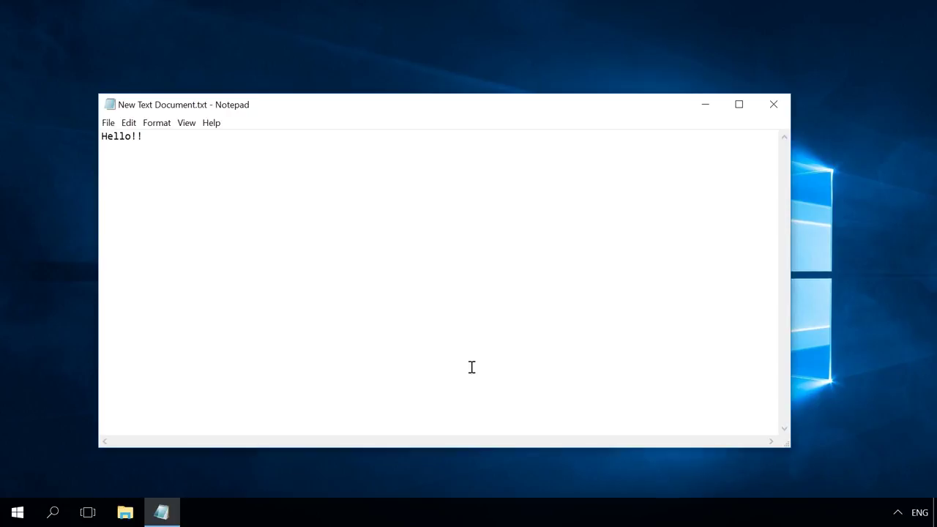
left_click(780, 110)
right_click(464, 271)
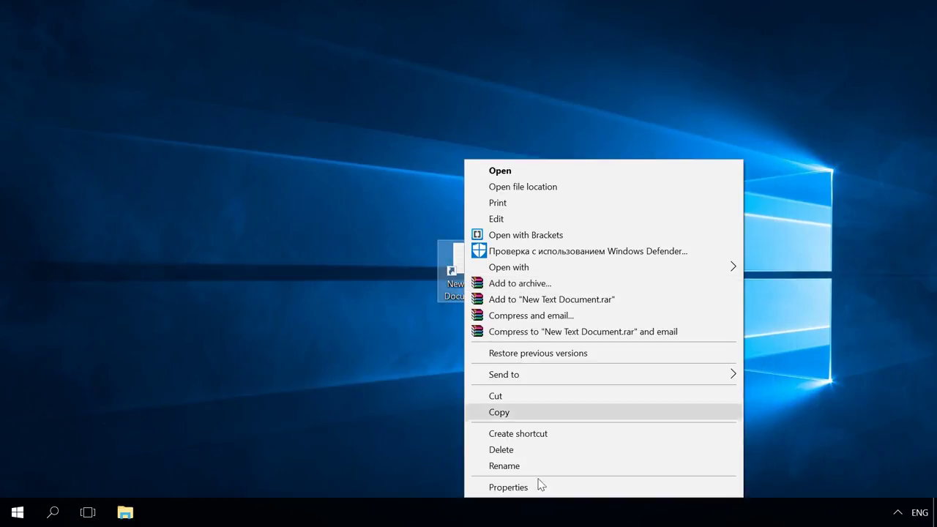
left_click(508, 488)
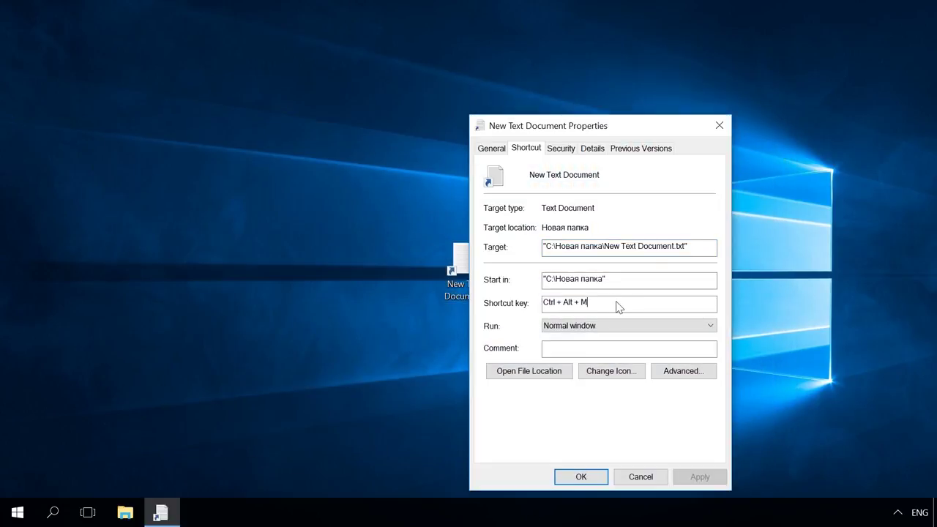
key("BackSpace")
left_click(699, 477)
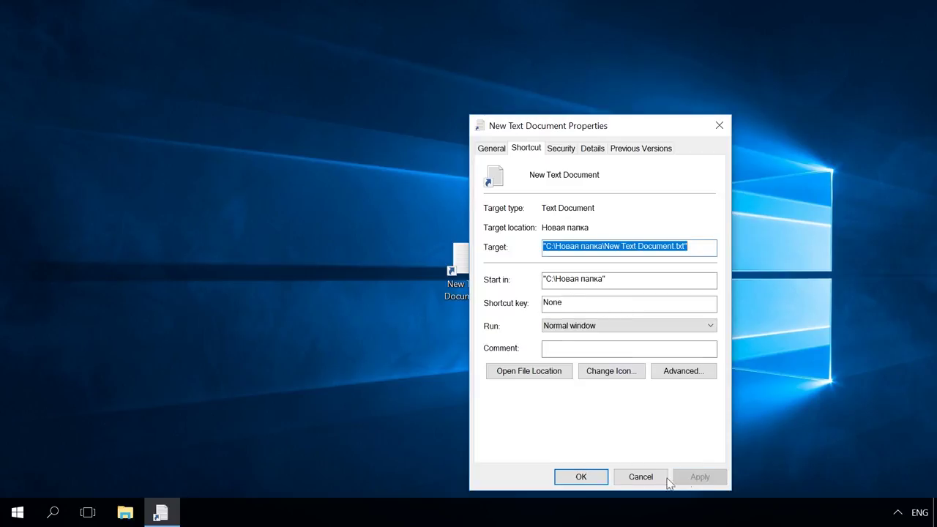
left_click(580, 476)
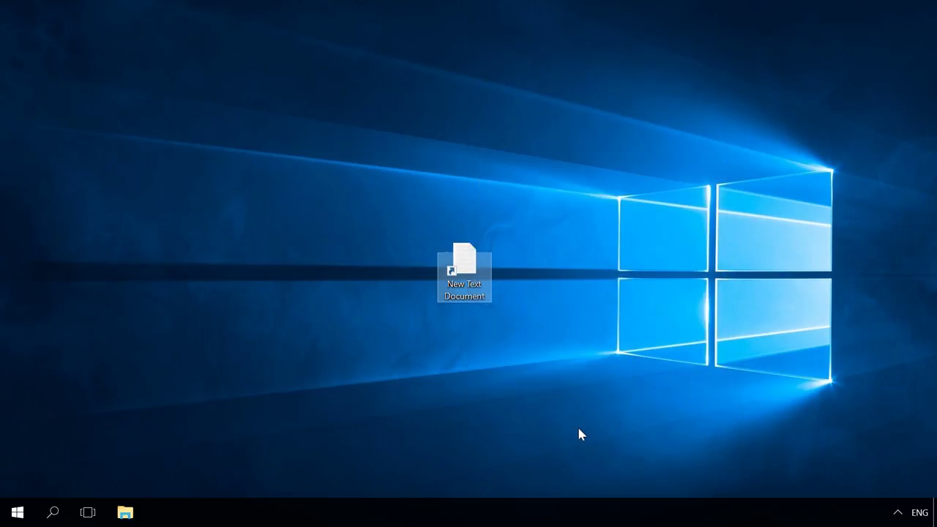